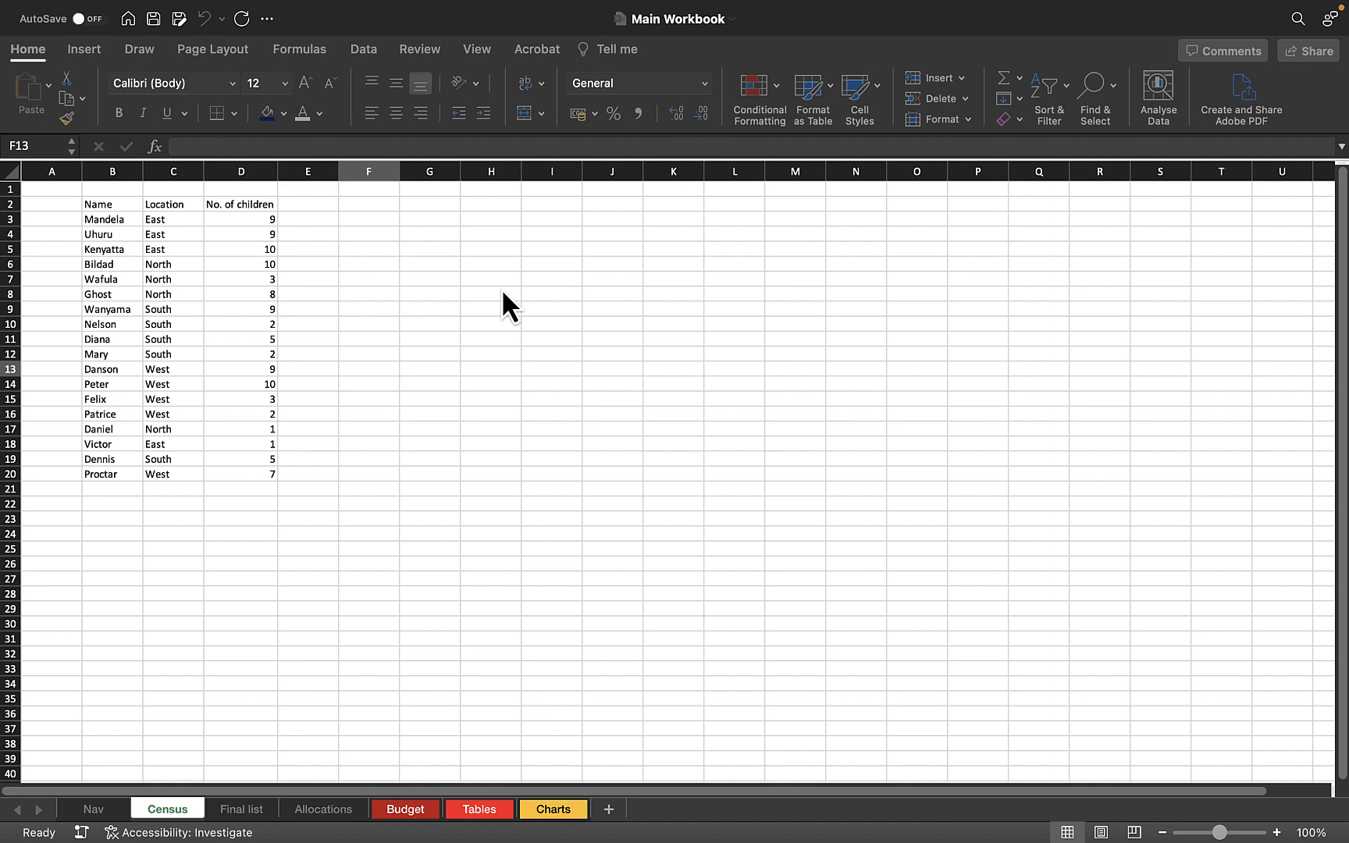
Enter MACRO in cell H2 and clear the cell again.
left_click(469, 204)
type("MACRO")
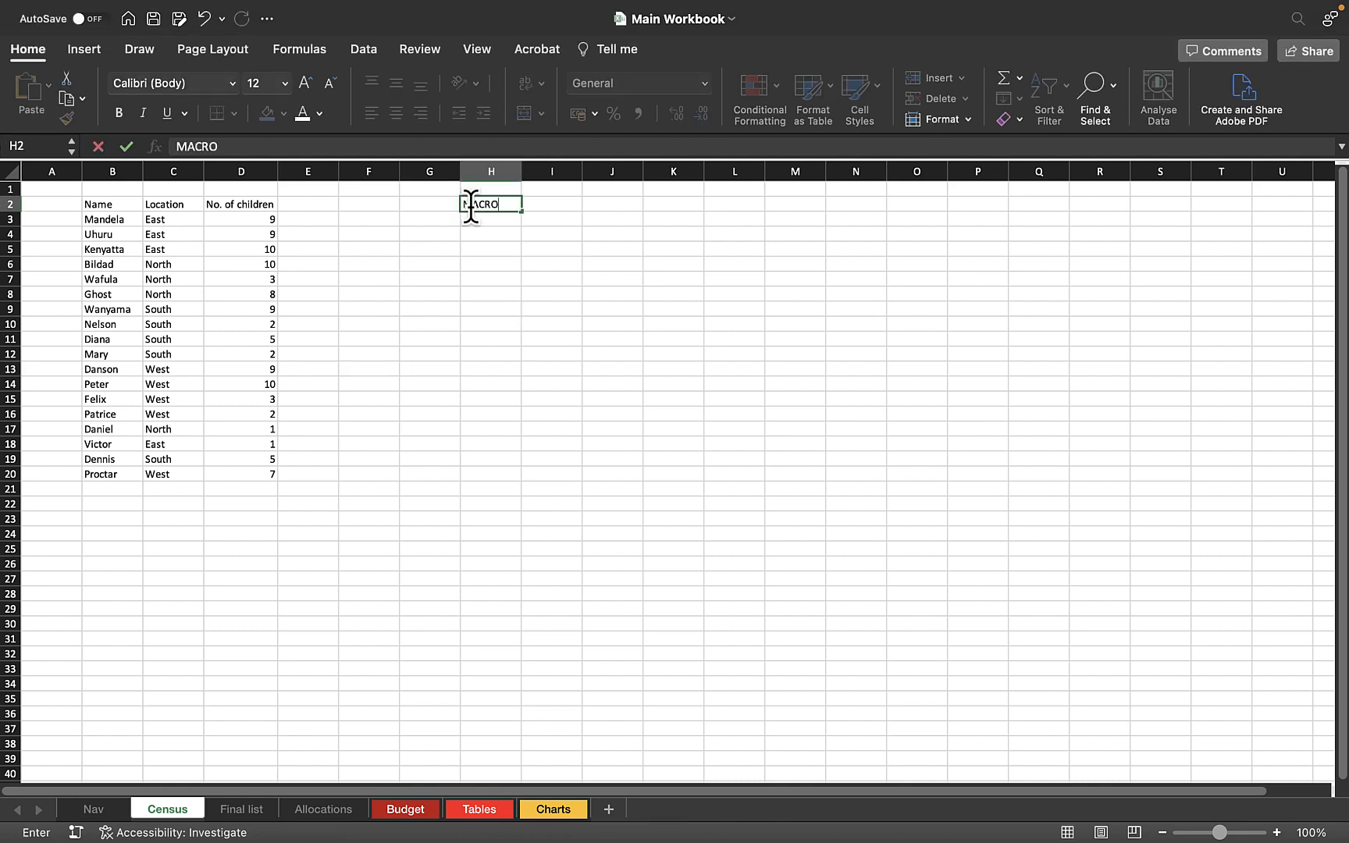
key("Return")
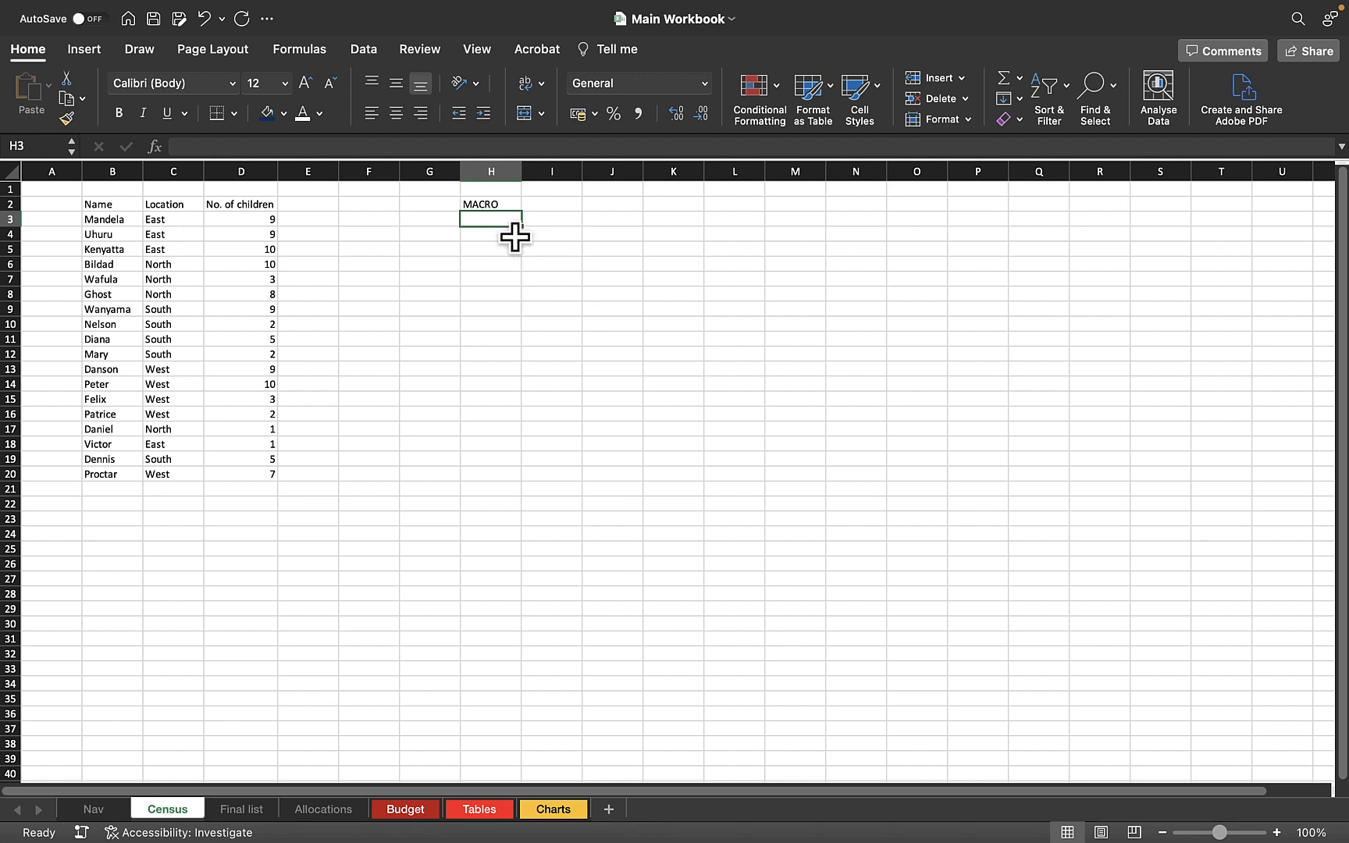
left_click(502, 207)
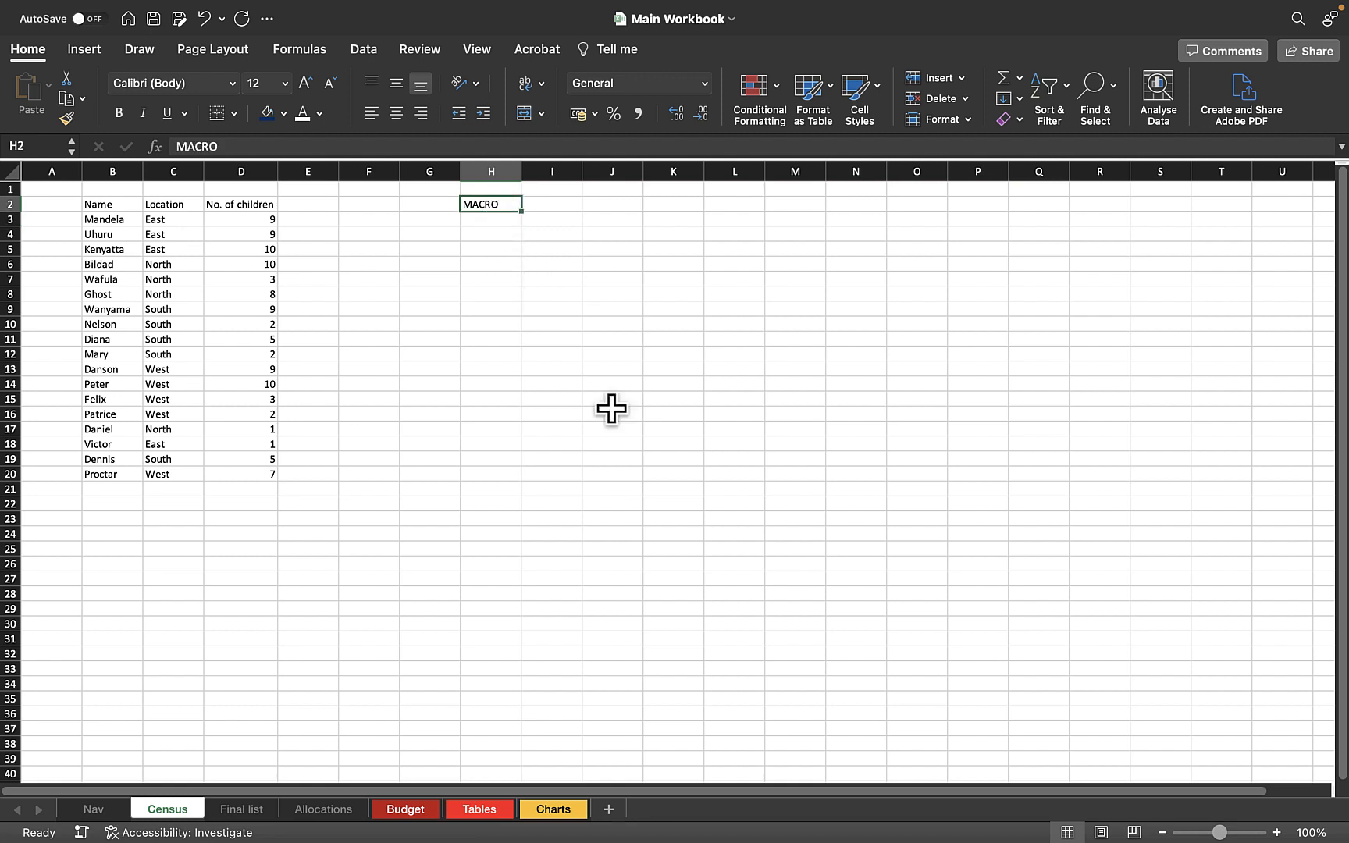
key("Delete")
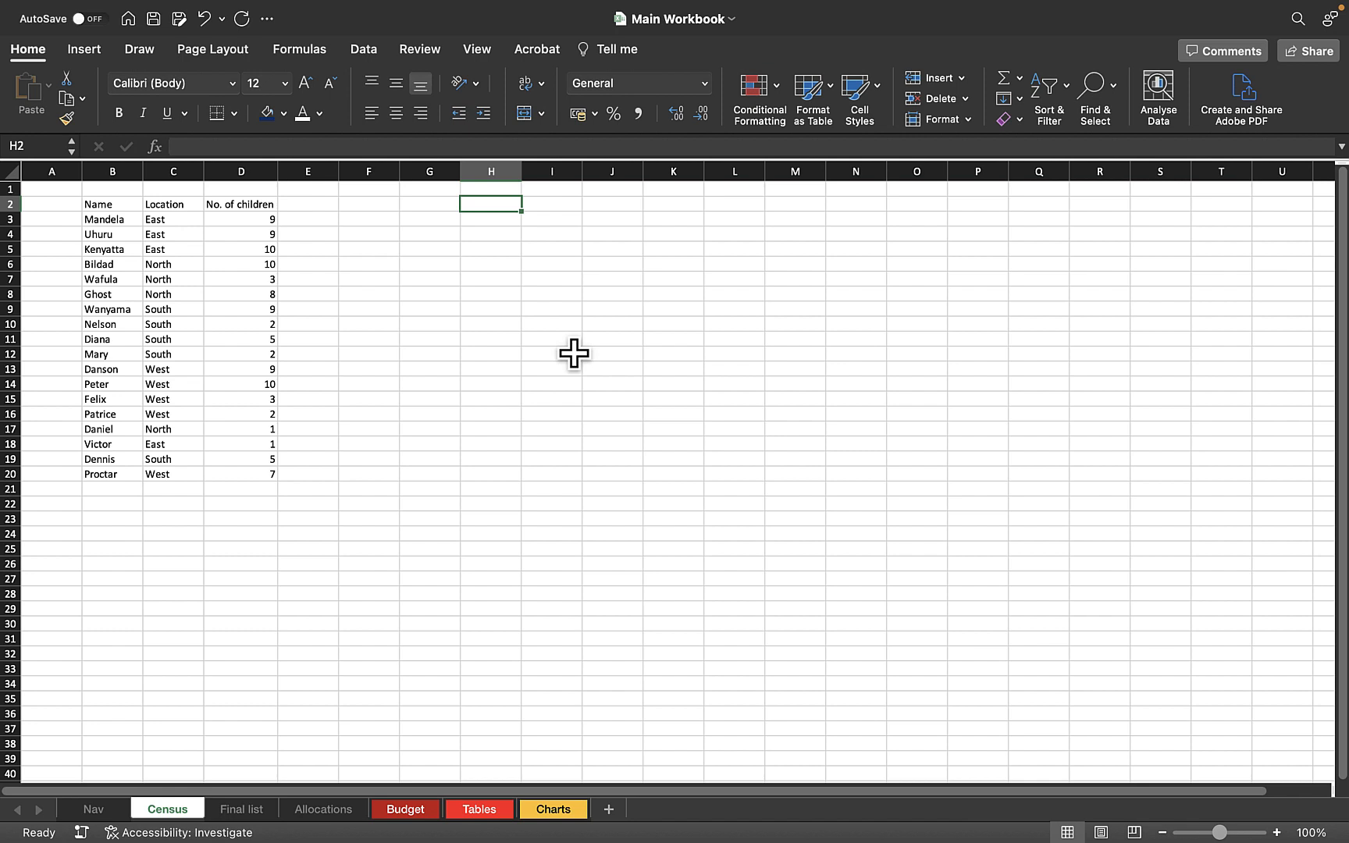
Enter VBA in cell I9 and clear the cell again.
left_click(568, 312)
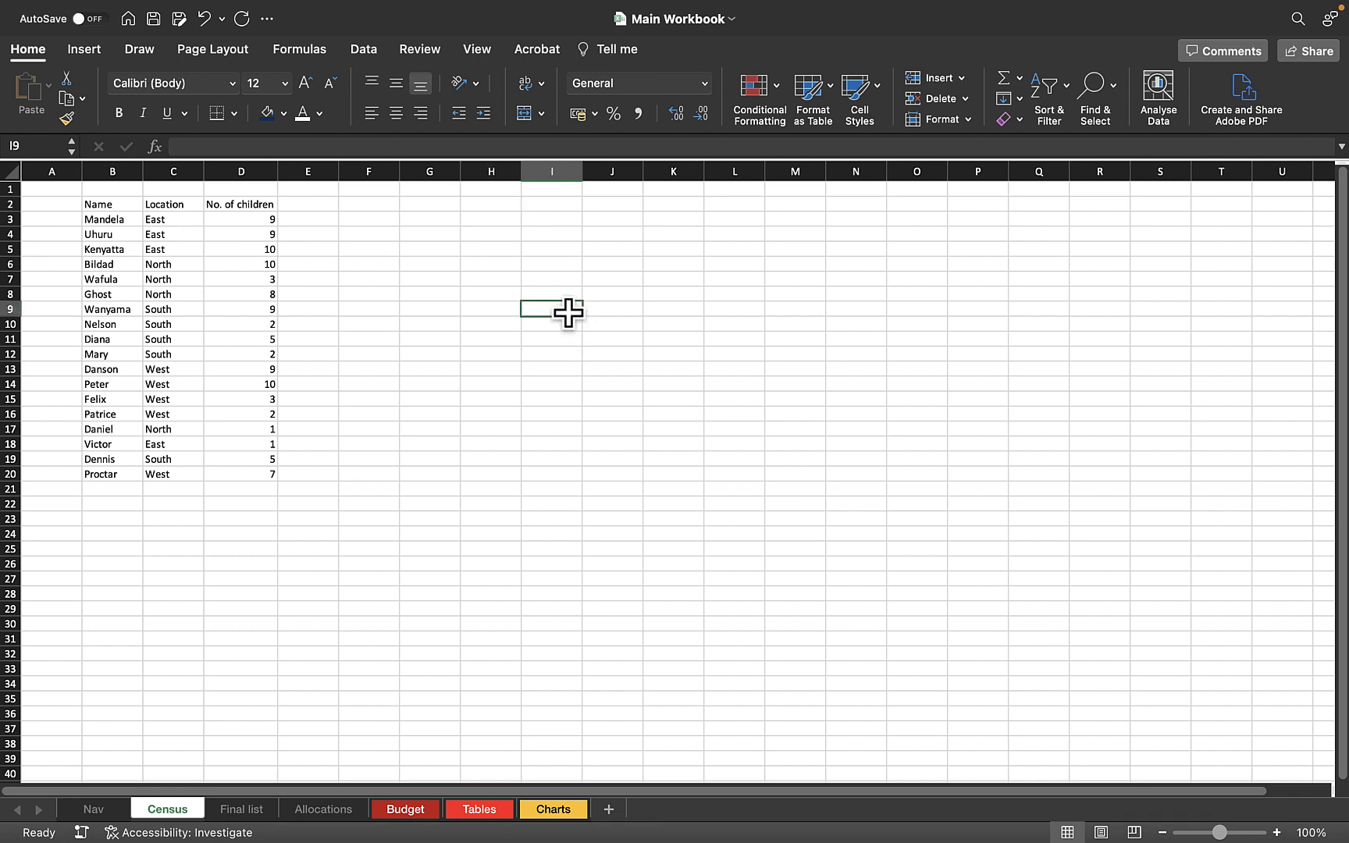
type("VBA")
key("Return")
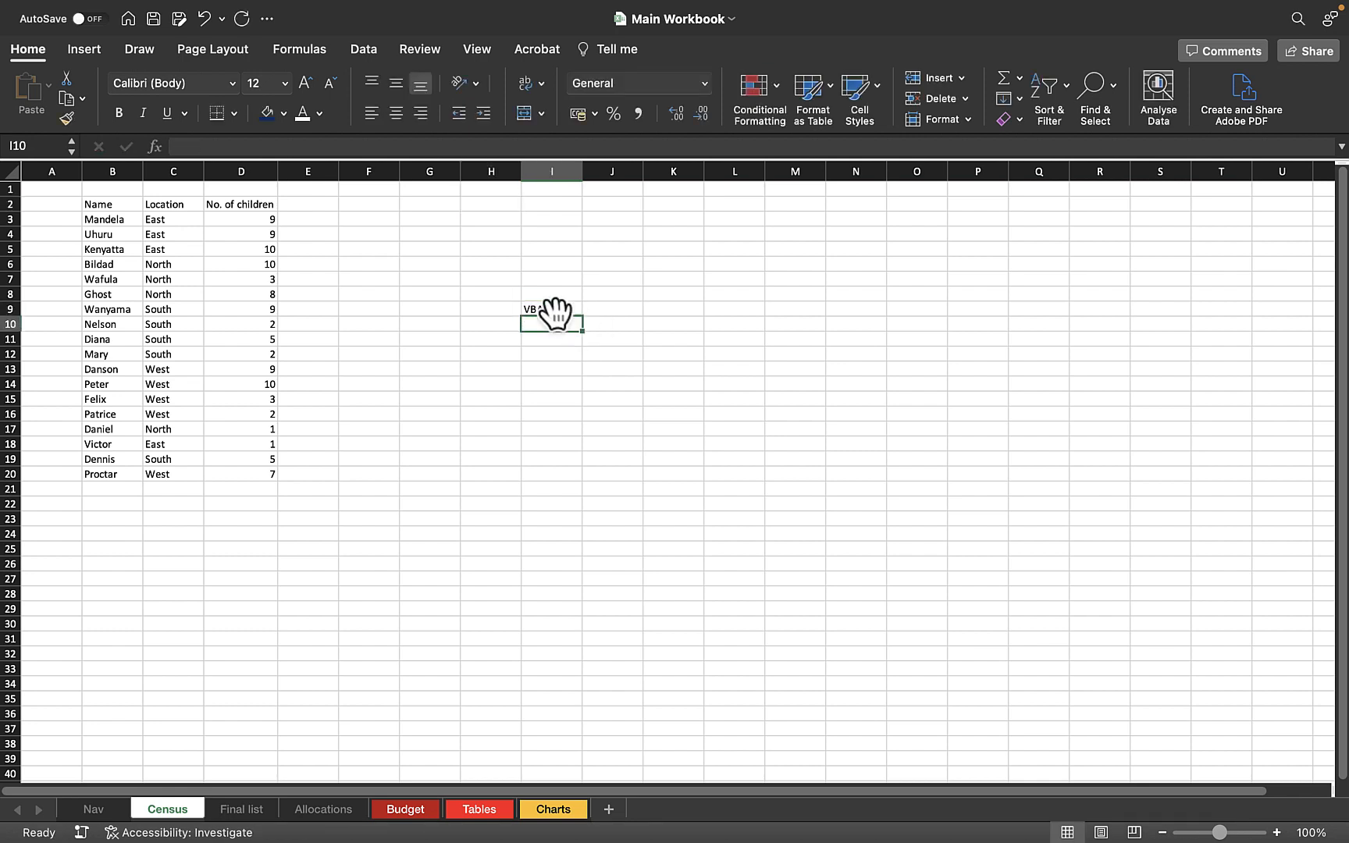
left_click(555, 309)
key("Delete")
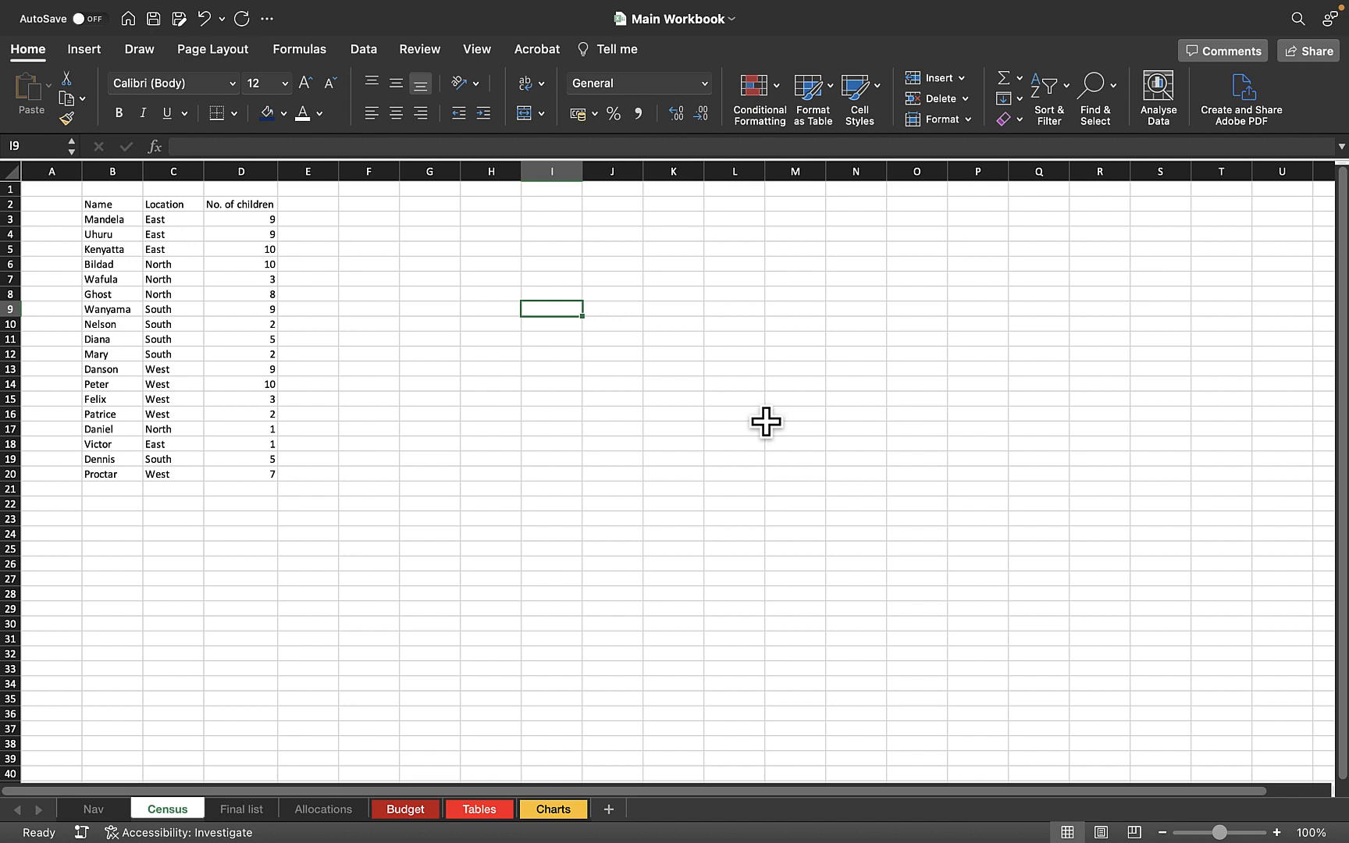
left_click(734, 355)
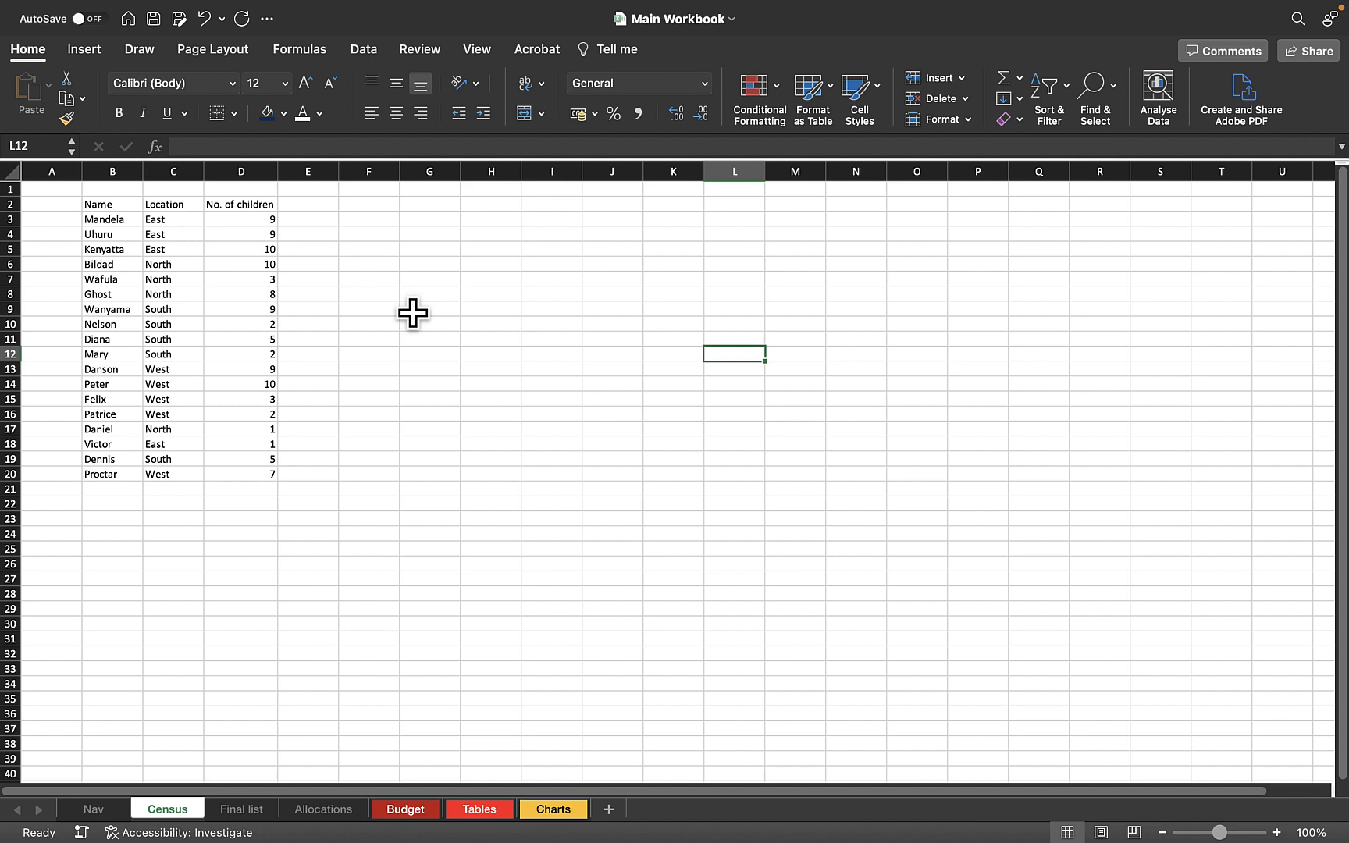
Set up a new macro recording on the Name header cell B2 and name the macro cellTextColor.
left_click(105, 208)
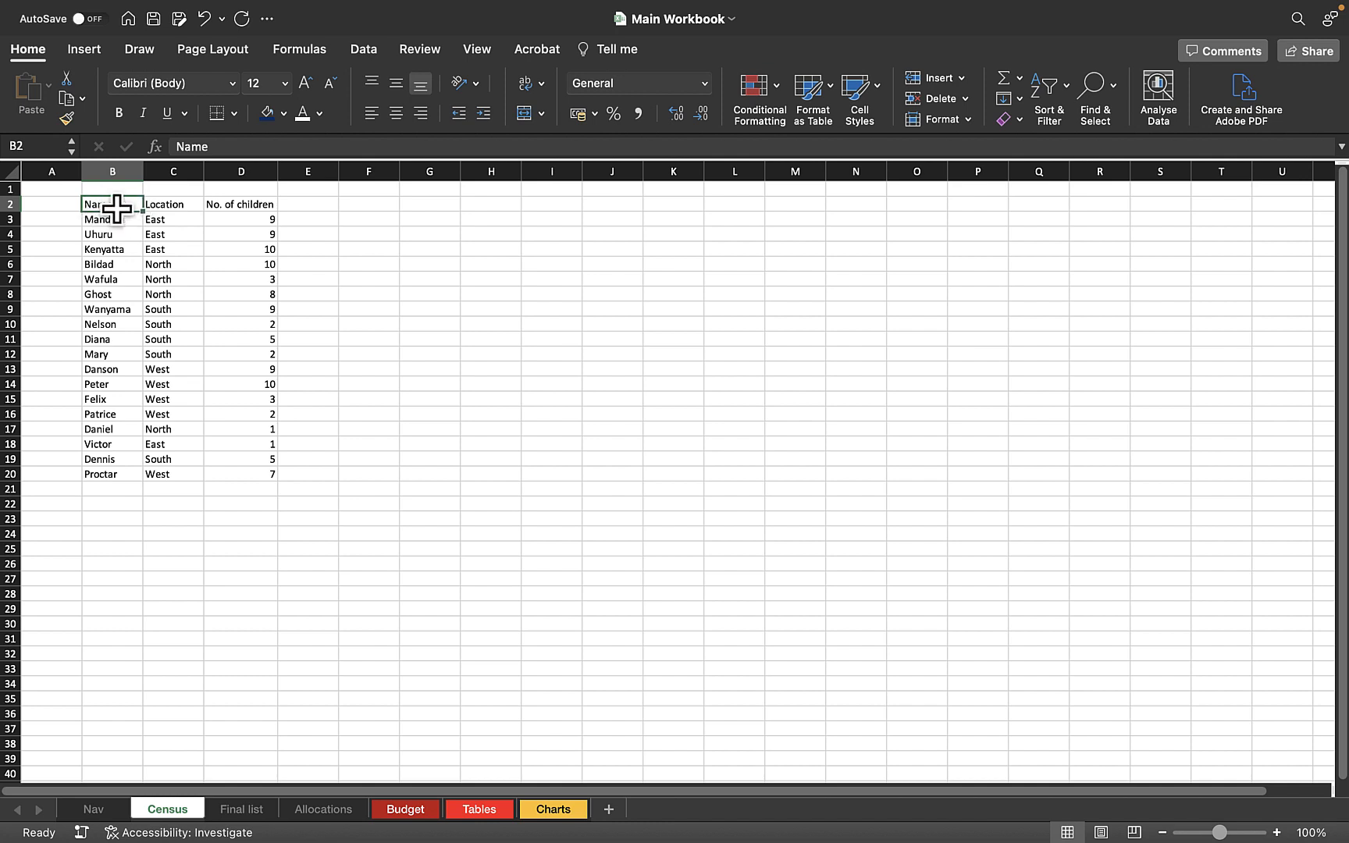
left_click(474, 50)
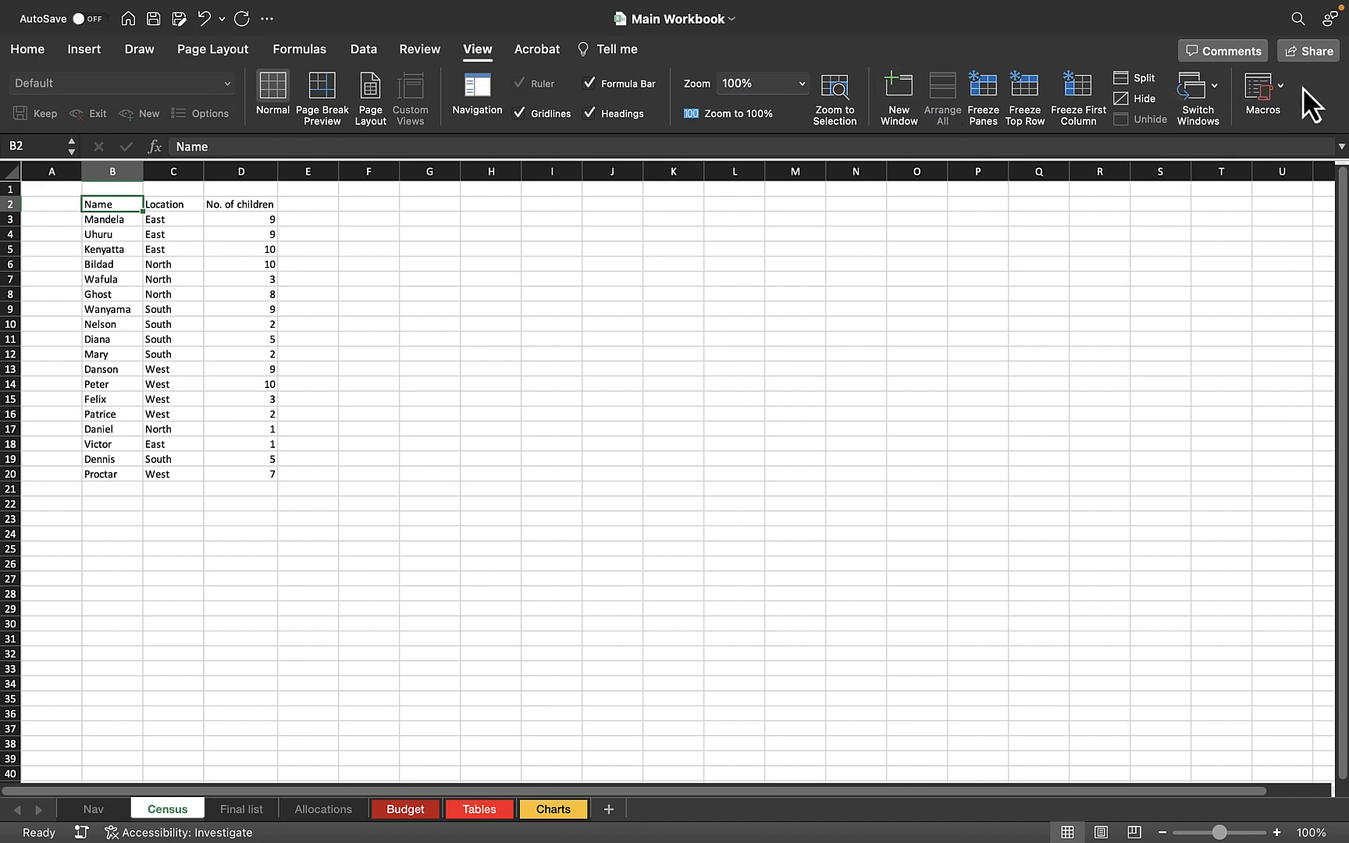
left_click(1276, 85)
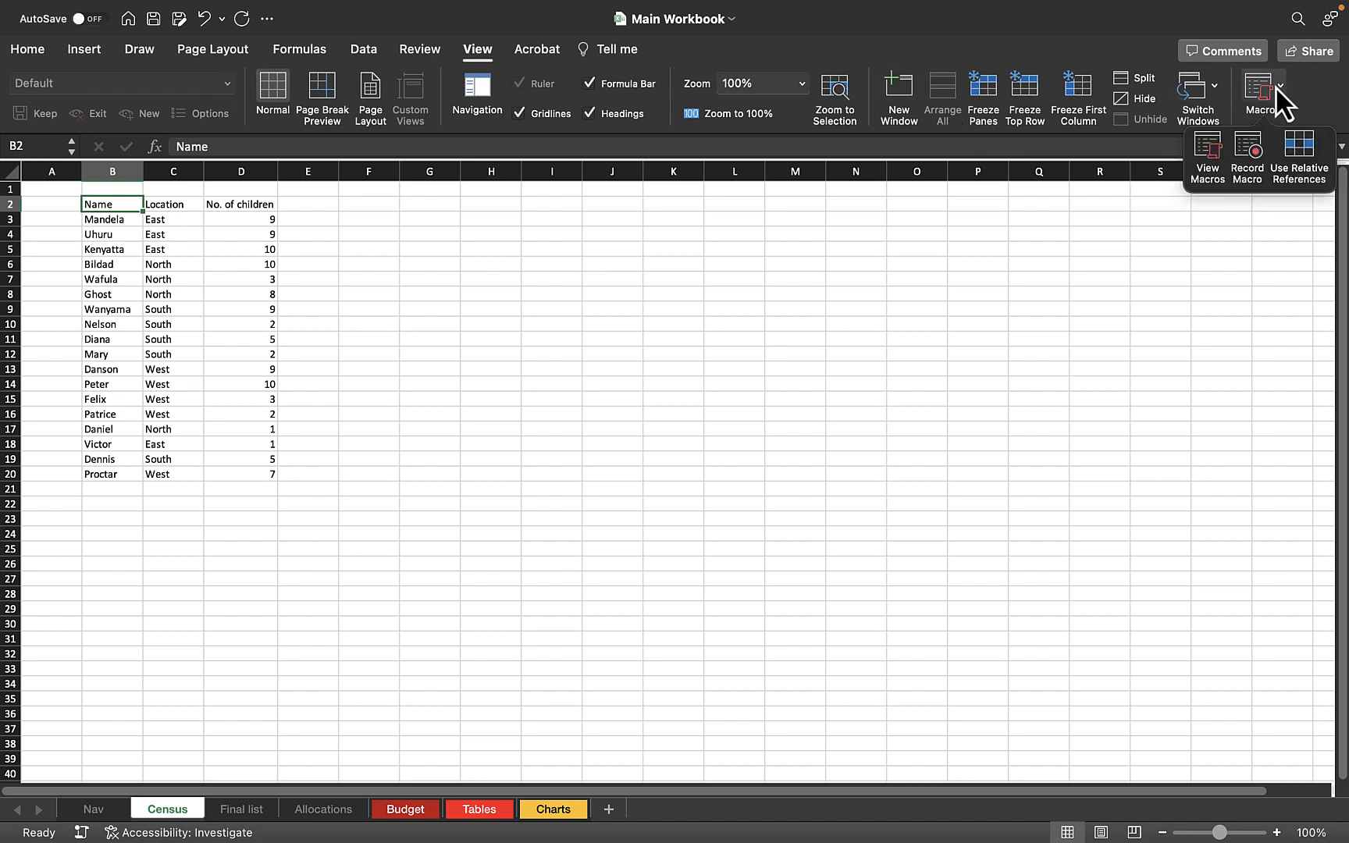
left_click(1245, 157)
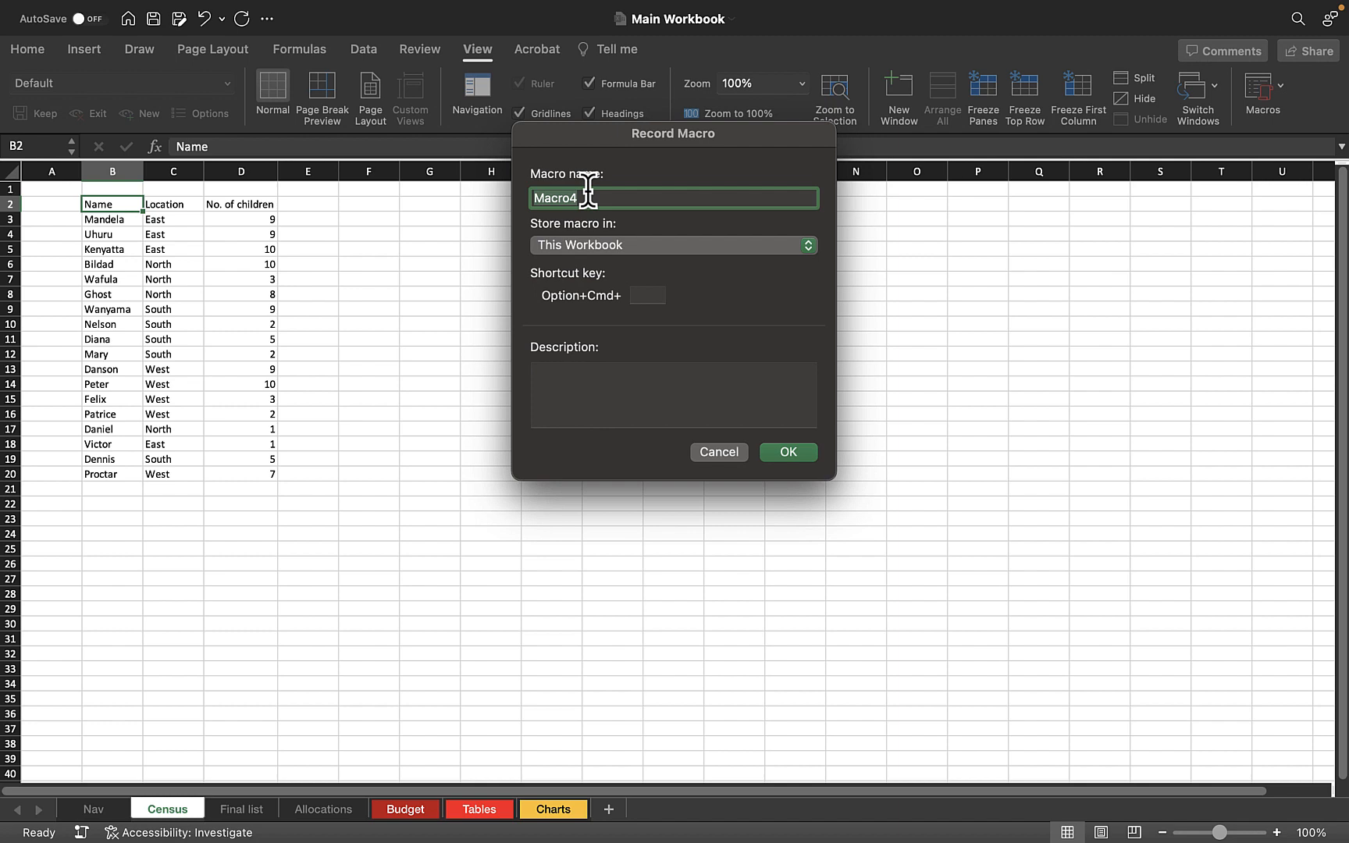
type("rec")
key("BackSpace")
key("BackSpace")
key("BackSpace")
type("cl")
key("BackSpace")
type("ell")
key("BackSpace")
key("BackSpace")
type("llTextColor")
Store the macro in This Workbook, assign it the shortcut Option+Cmd+k and start the recording.
left_click(603, 245)
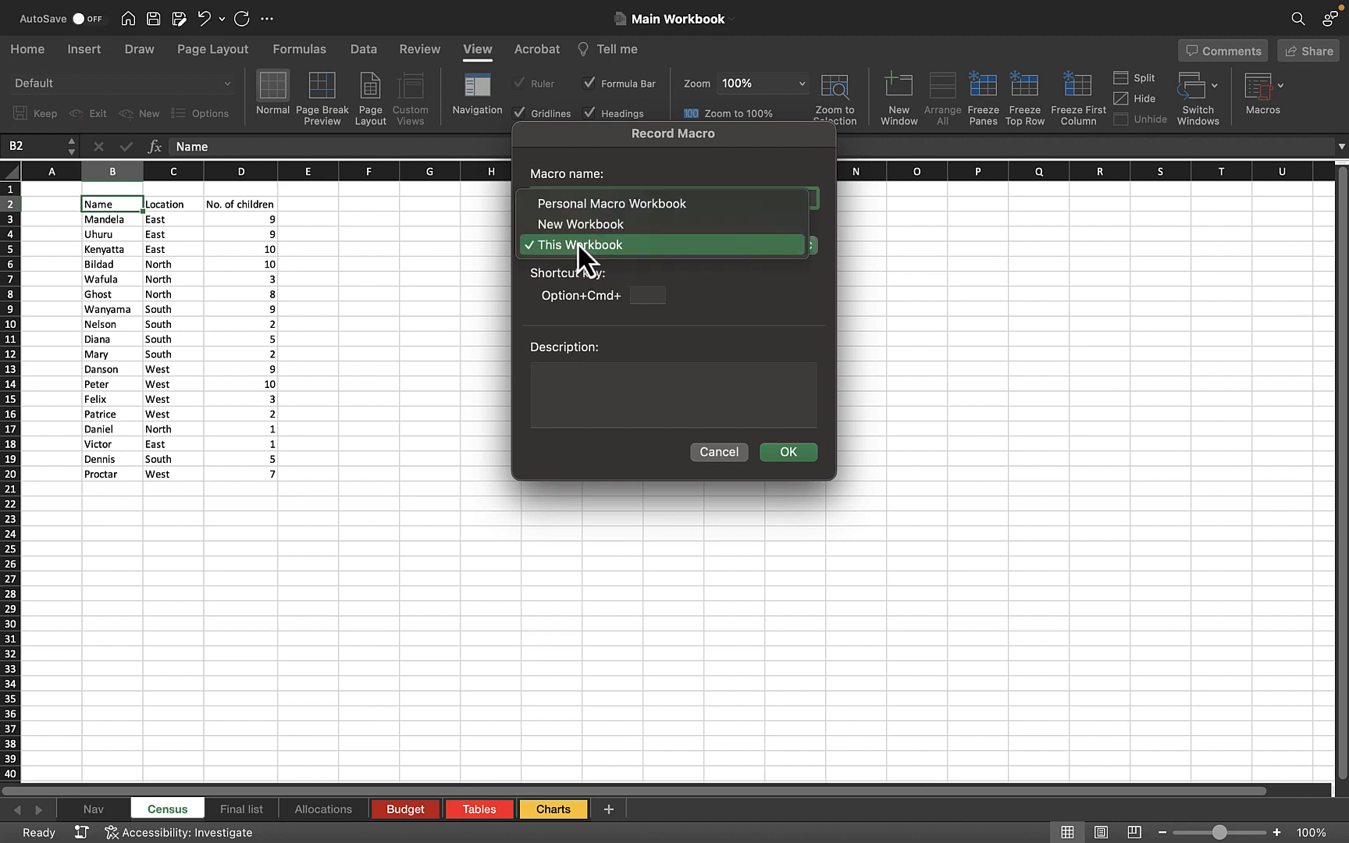
left_click(578, 245)
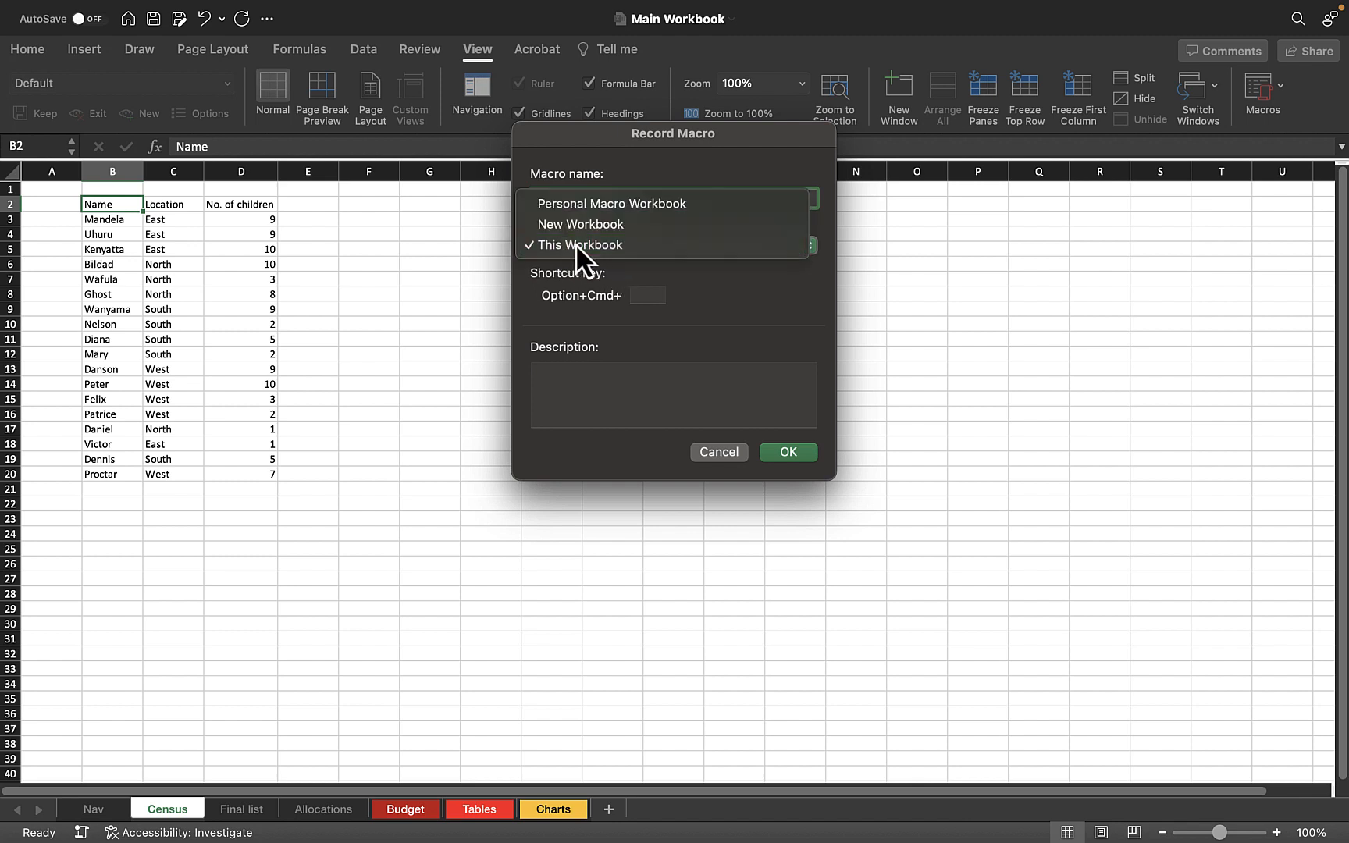
left_click(639, 296)
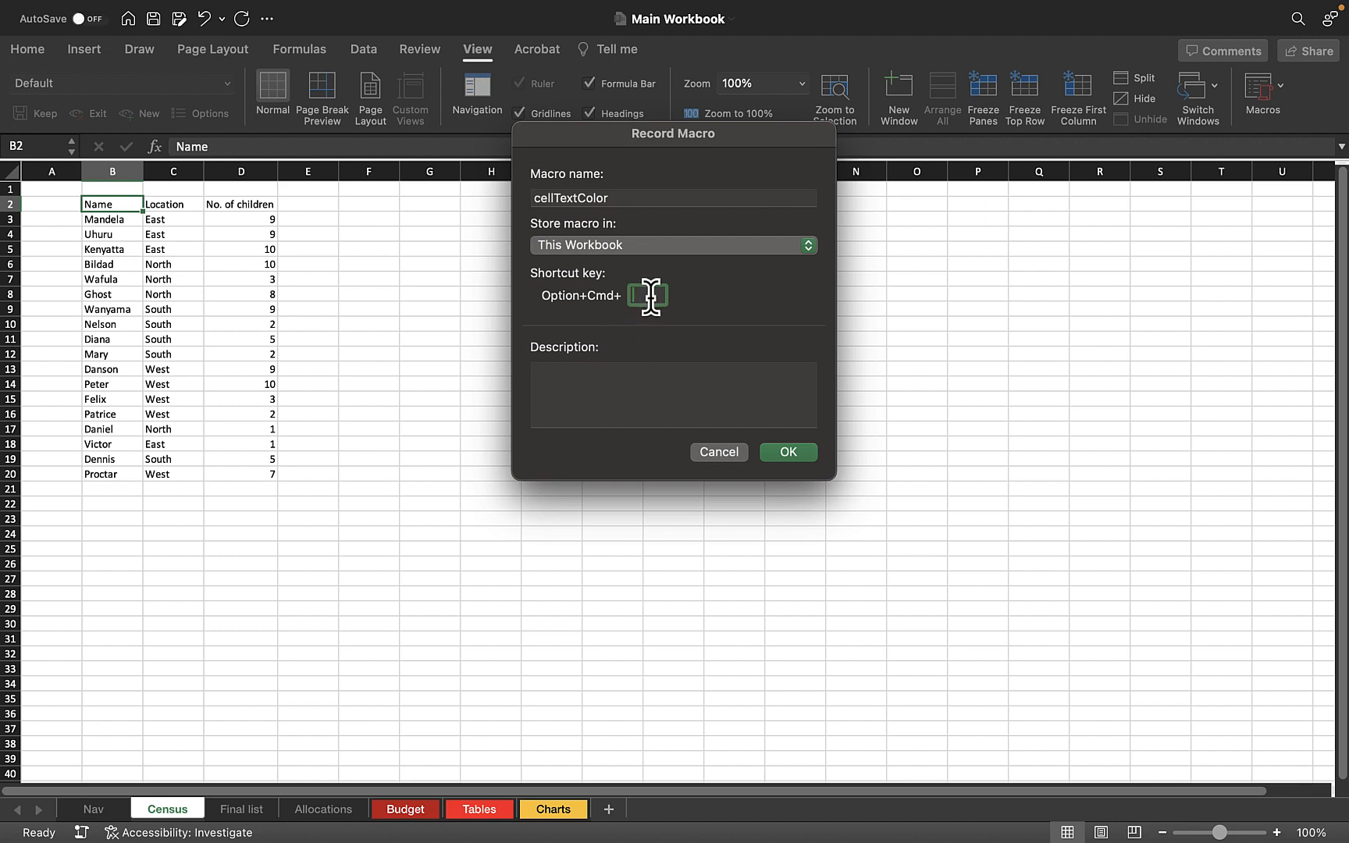
type("k")
left_click(800, 453)
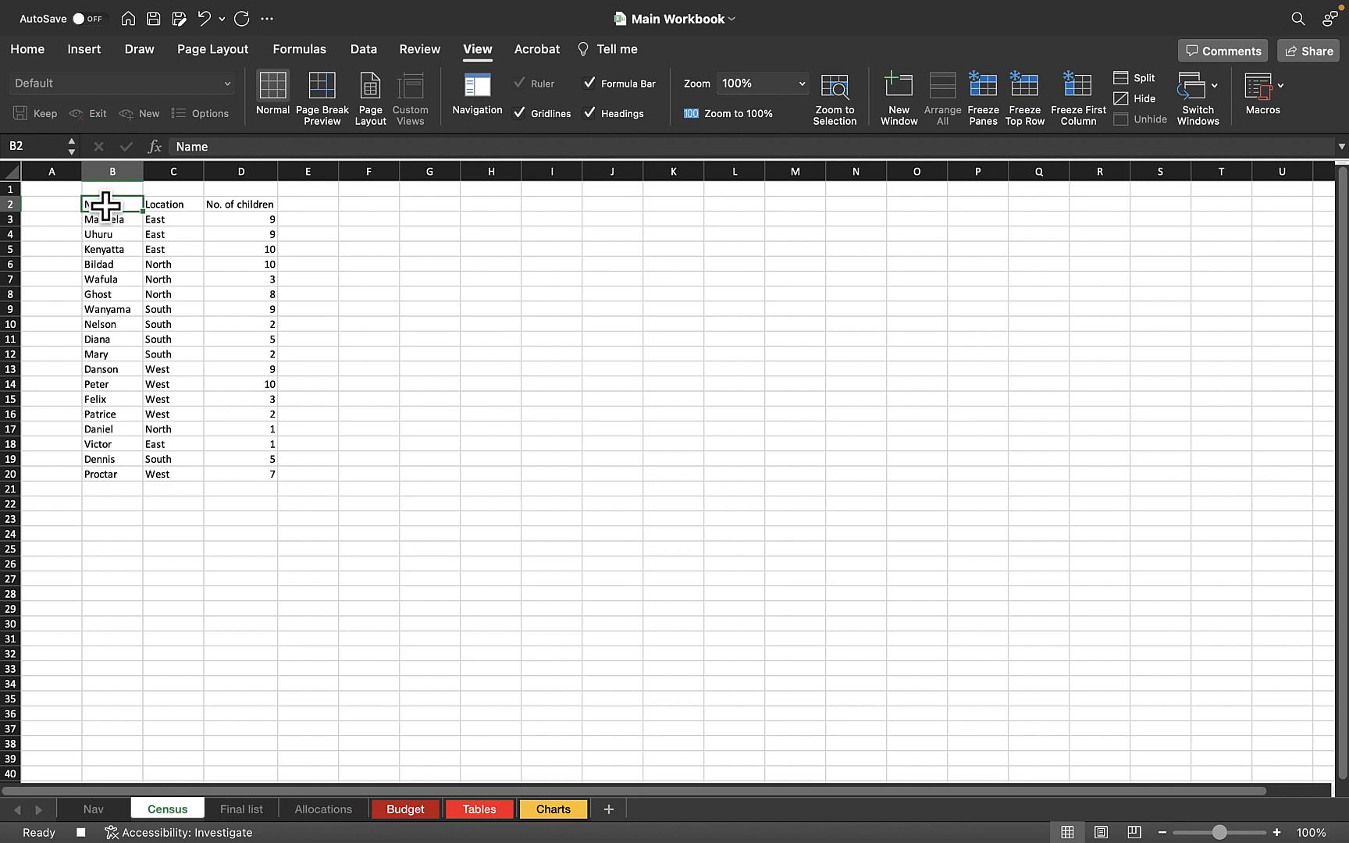
Give the Name header cell dark blue fill, white bold text and horizontal and vertical centring, and stop the macro recording.
left_click(29, 50)
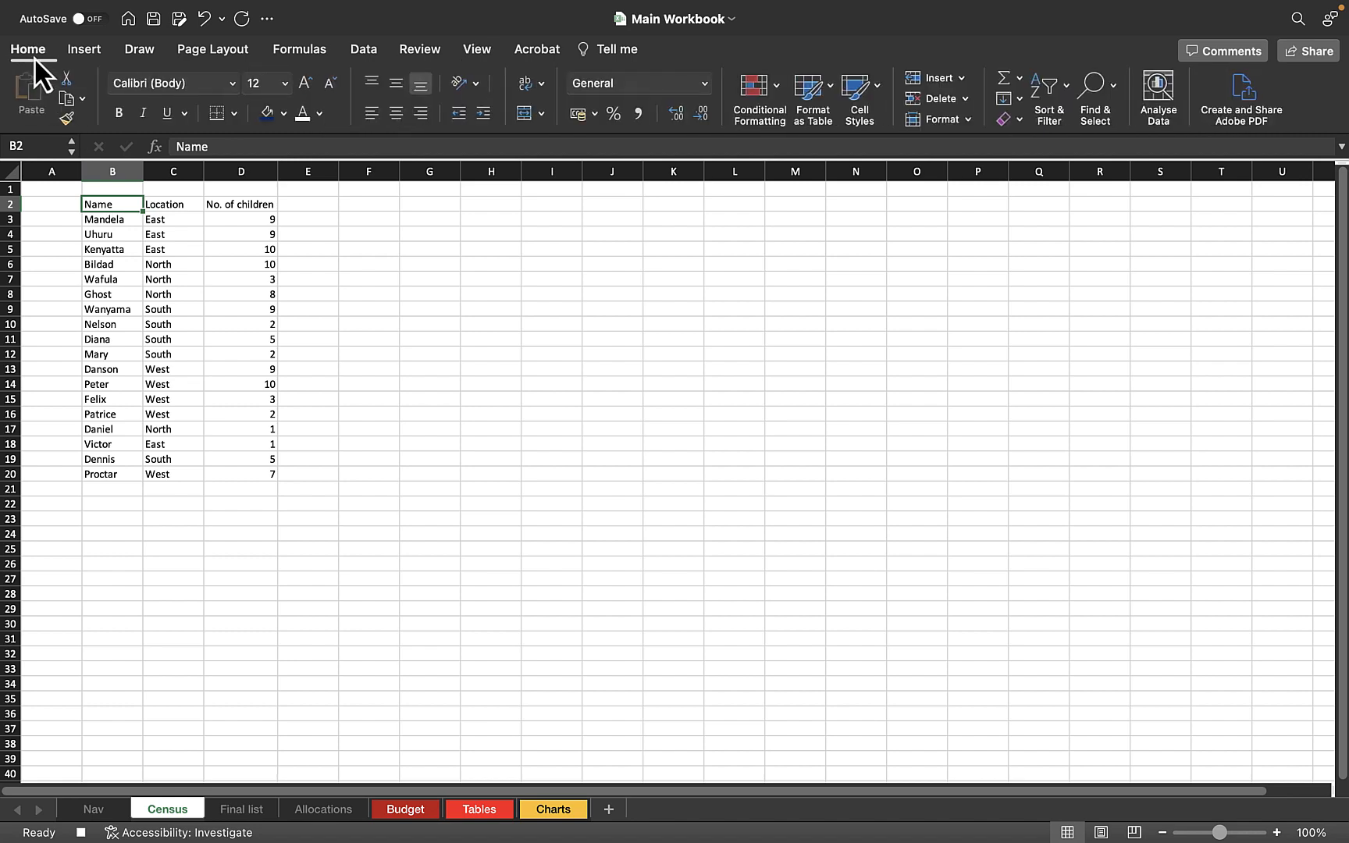
left_click(266, 114)
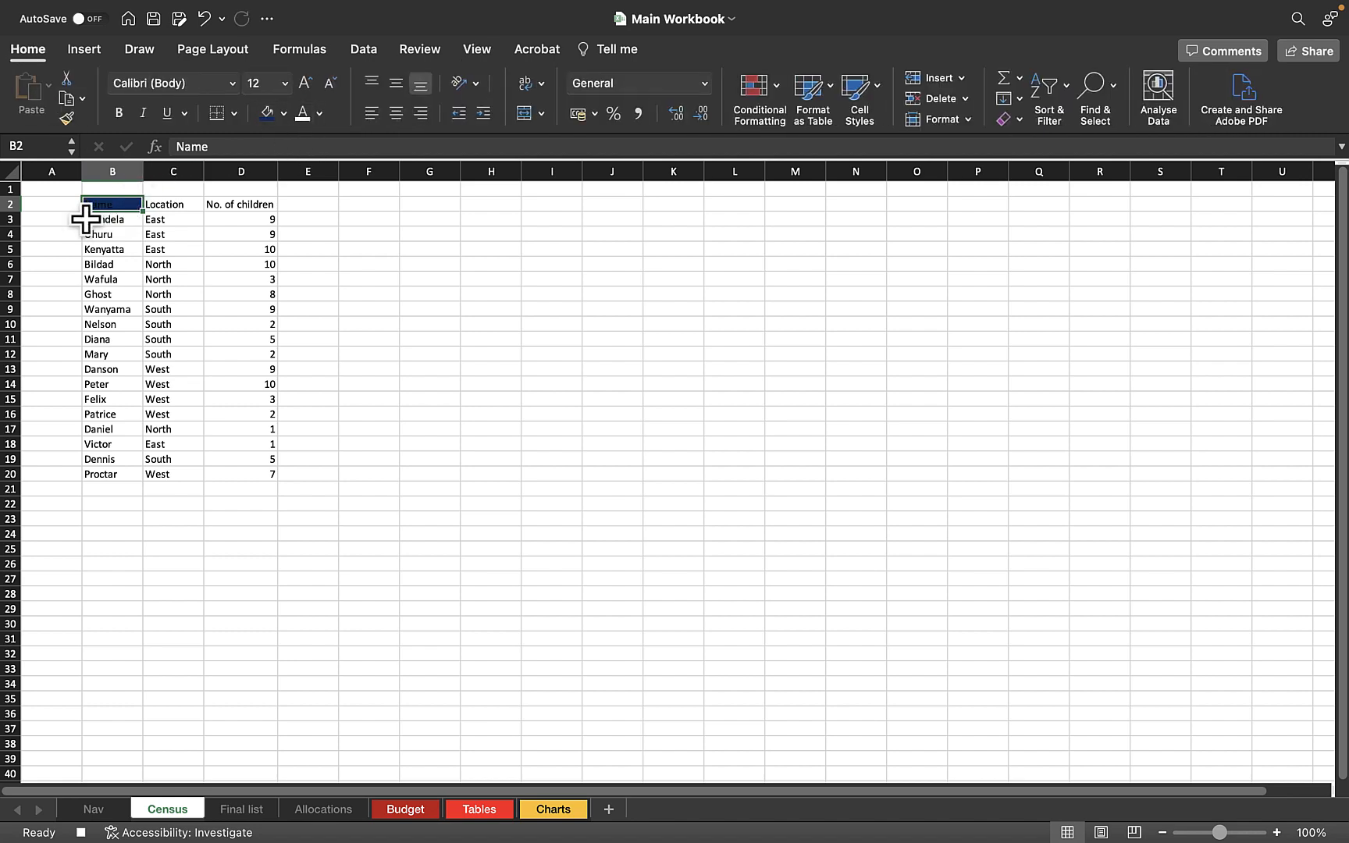
left_click(304, 115)
left_click(124, 114)
left_click(400, 116)
left_click(398, 86)
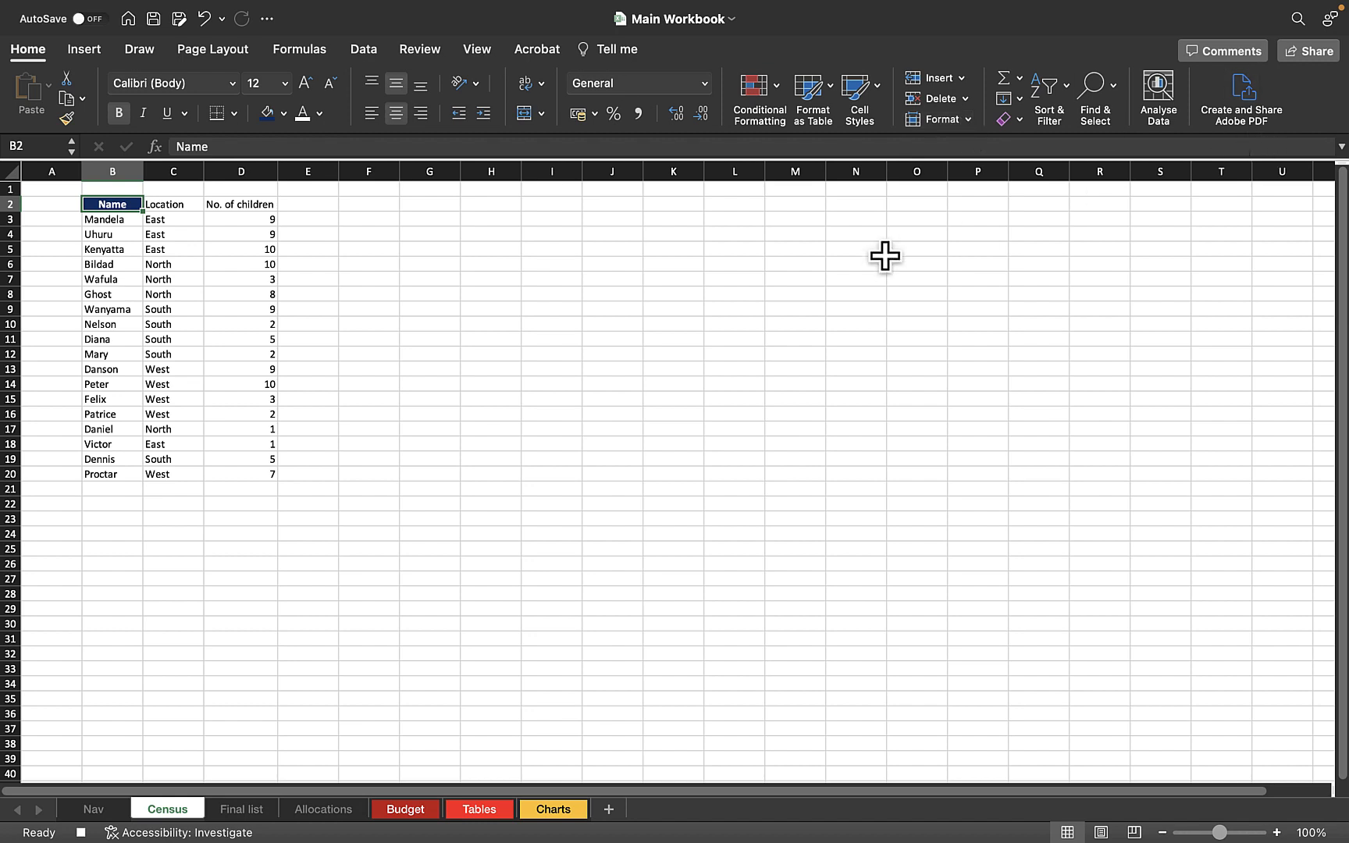
left_click(81, 834)
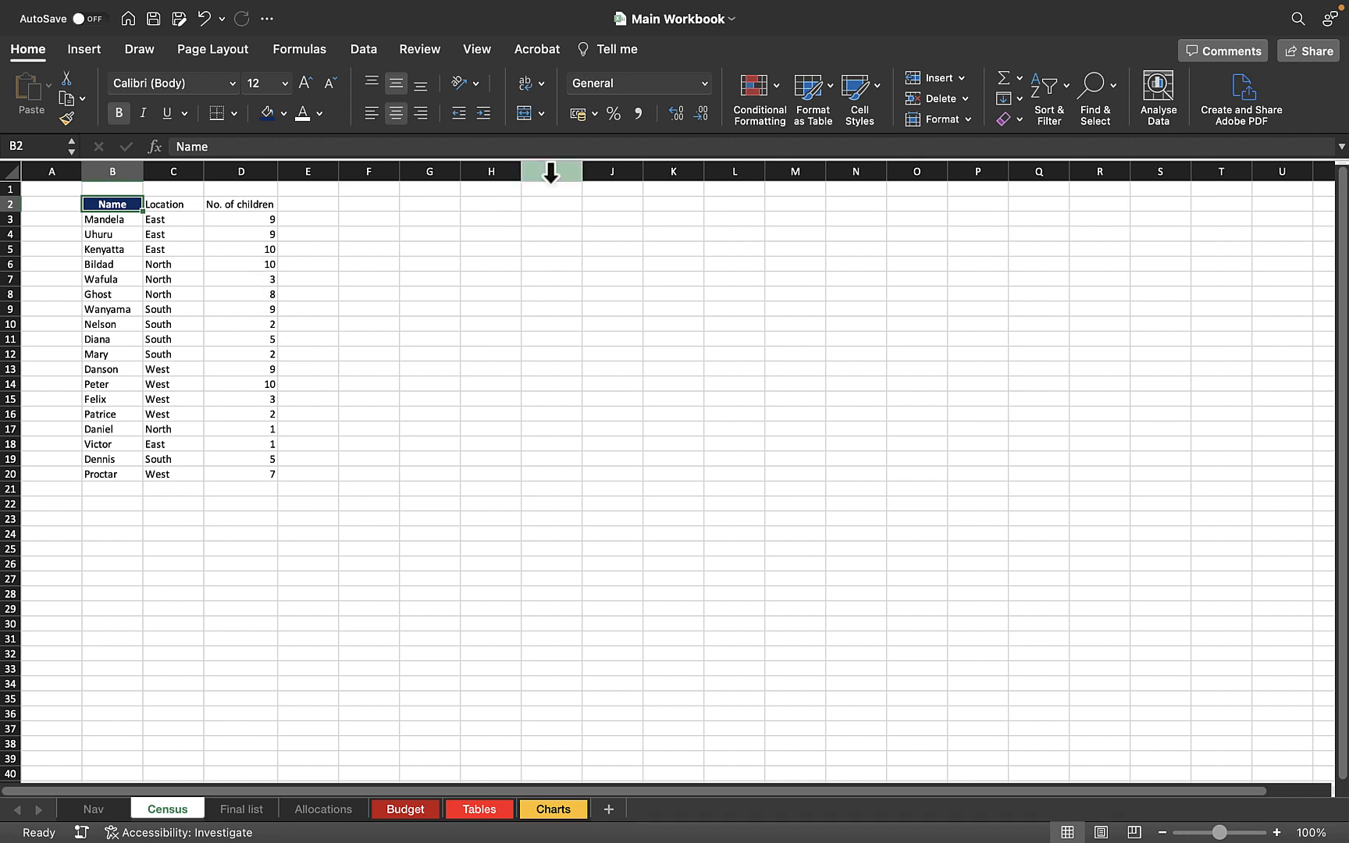
Check the list of macros in all open workbooks for cellTextColor and close it without running anything.
left_click(472, 51)
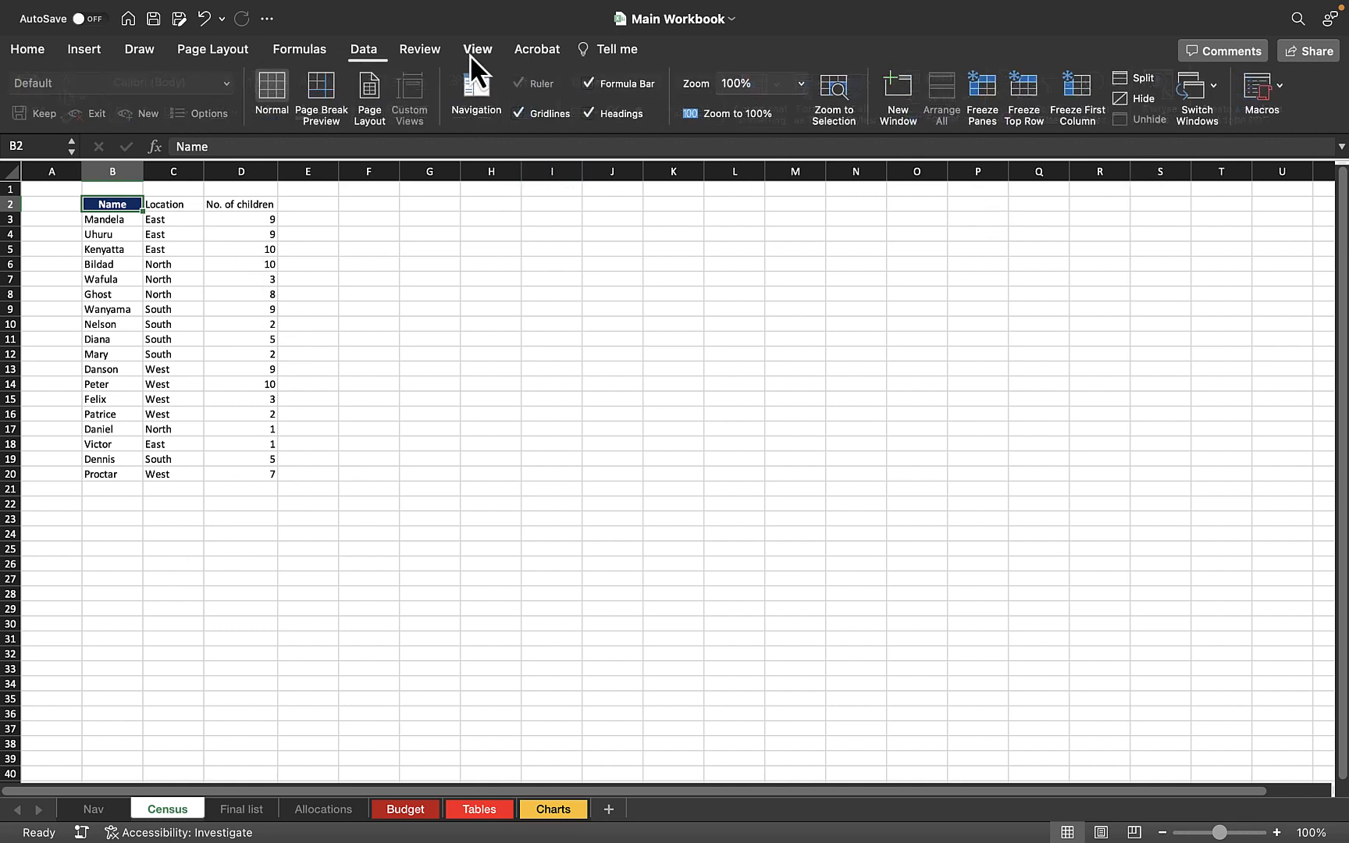
left_click(1246, 90)
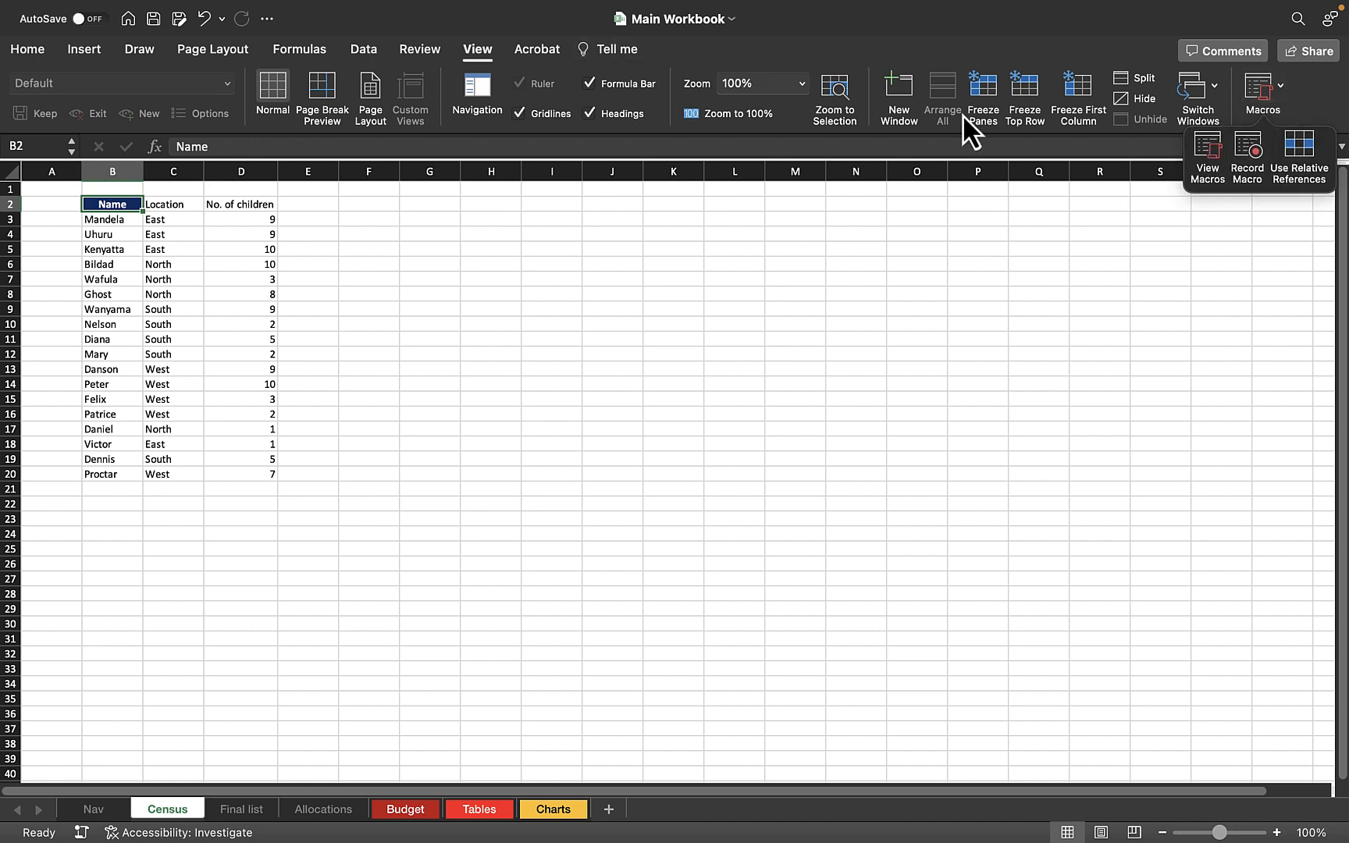
left_click(1207, 150)
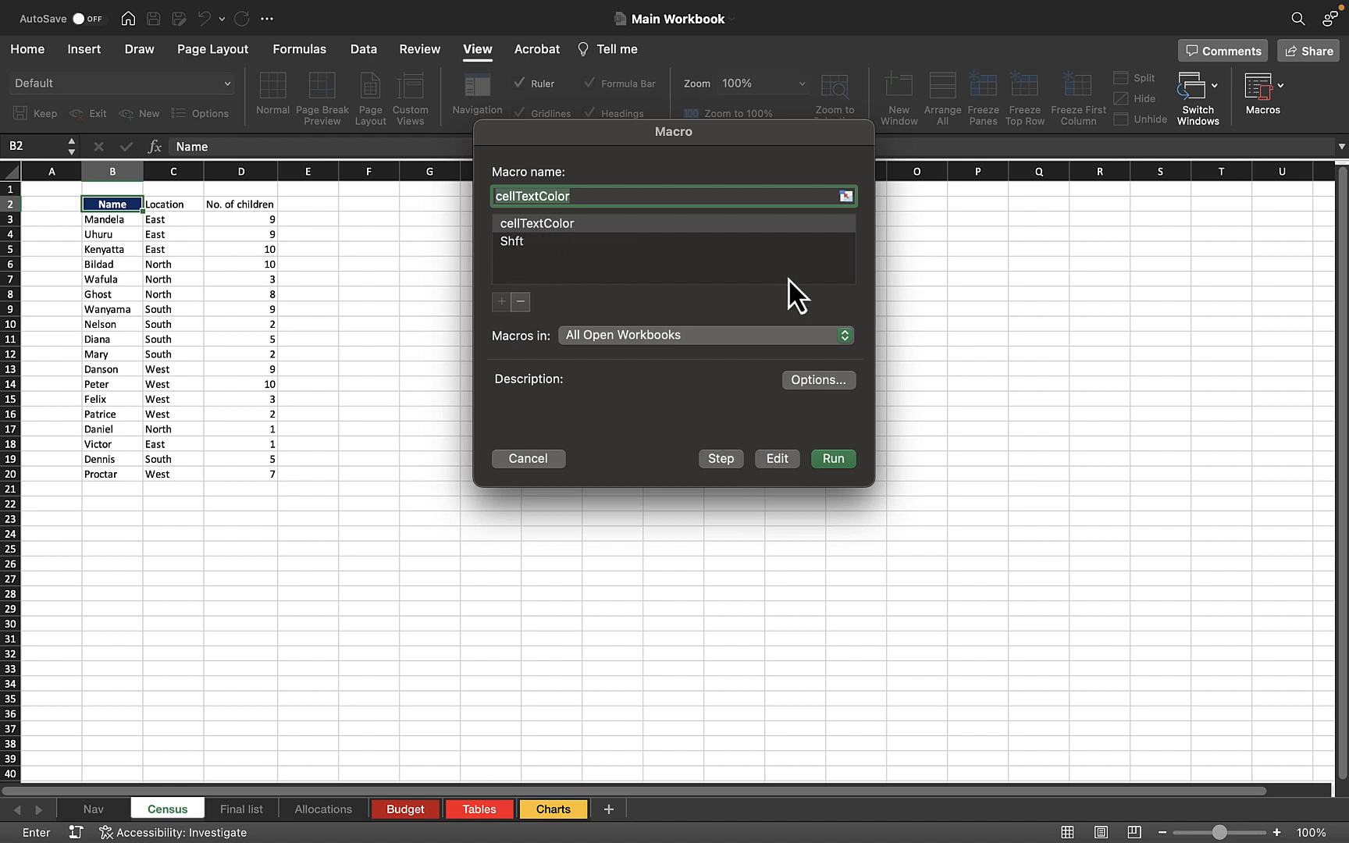
left_click(528, 458)
Run the cellTextColor macro on the Location header in C2 and the No. of children header in D2.
left_click(178, 232)
left_click(176, 204)
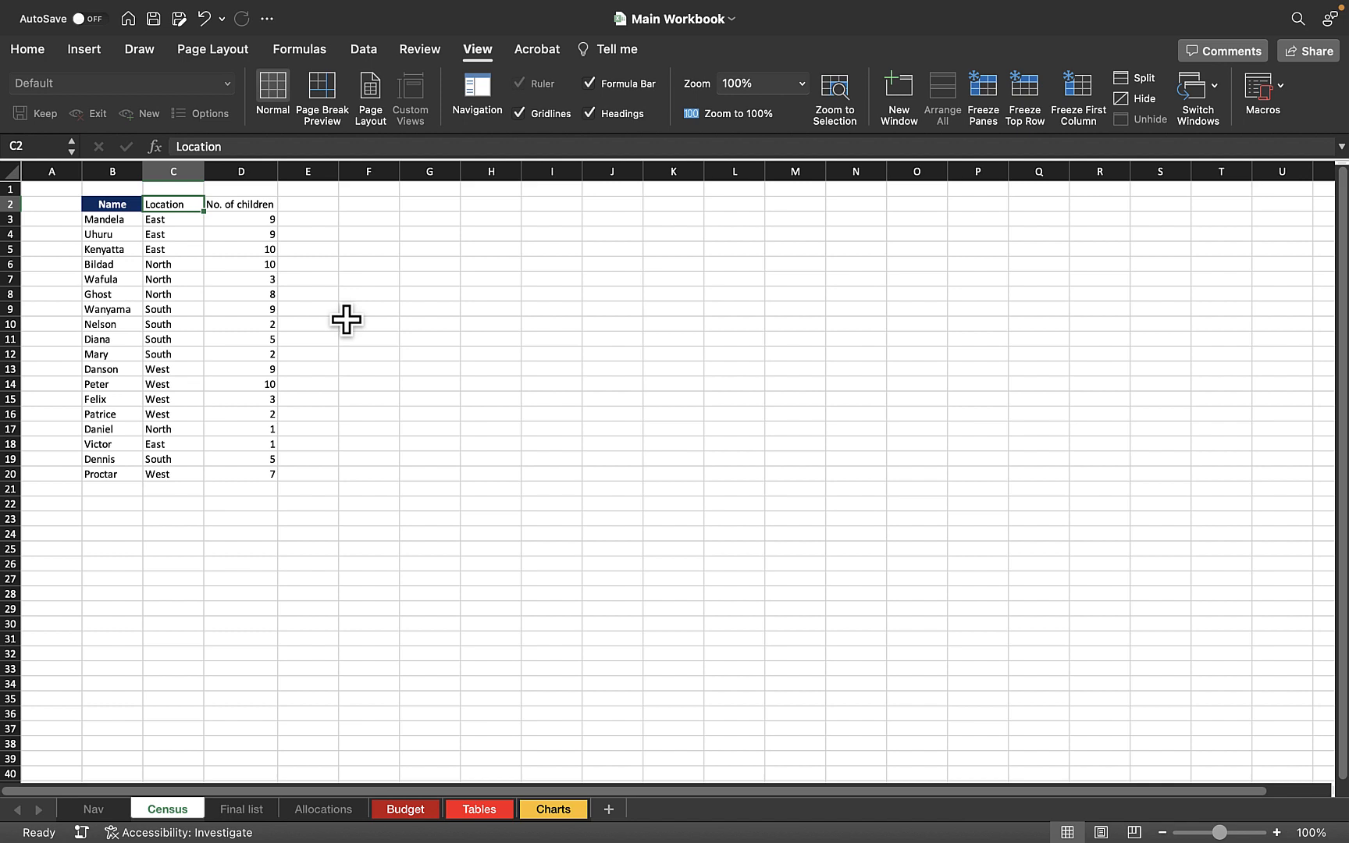
key("cmd+z")
left_click(231, 207)
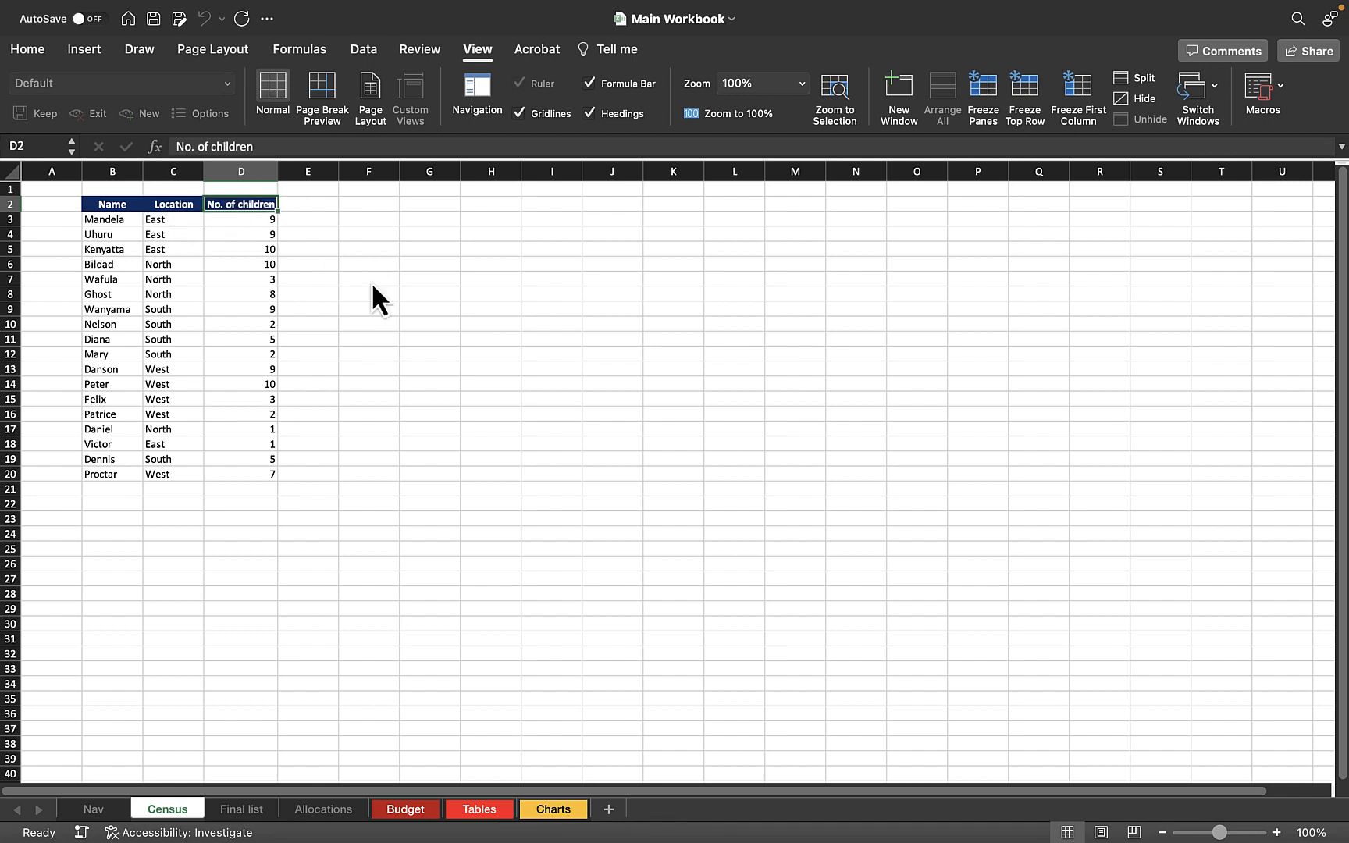
left_click(388, 311)
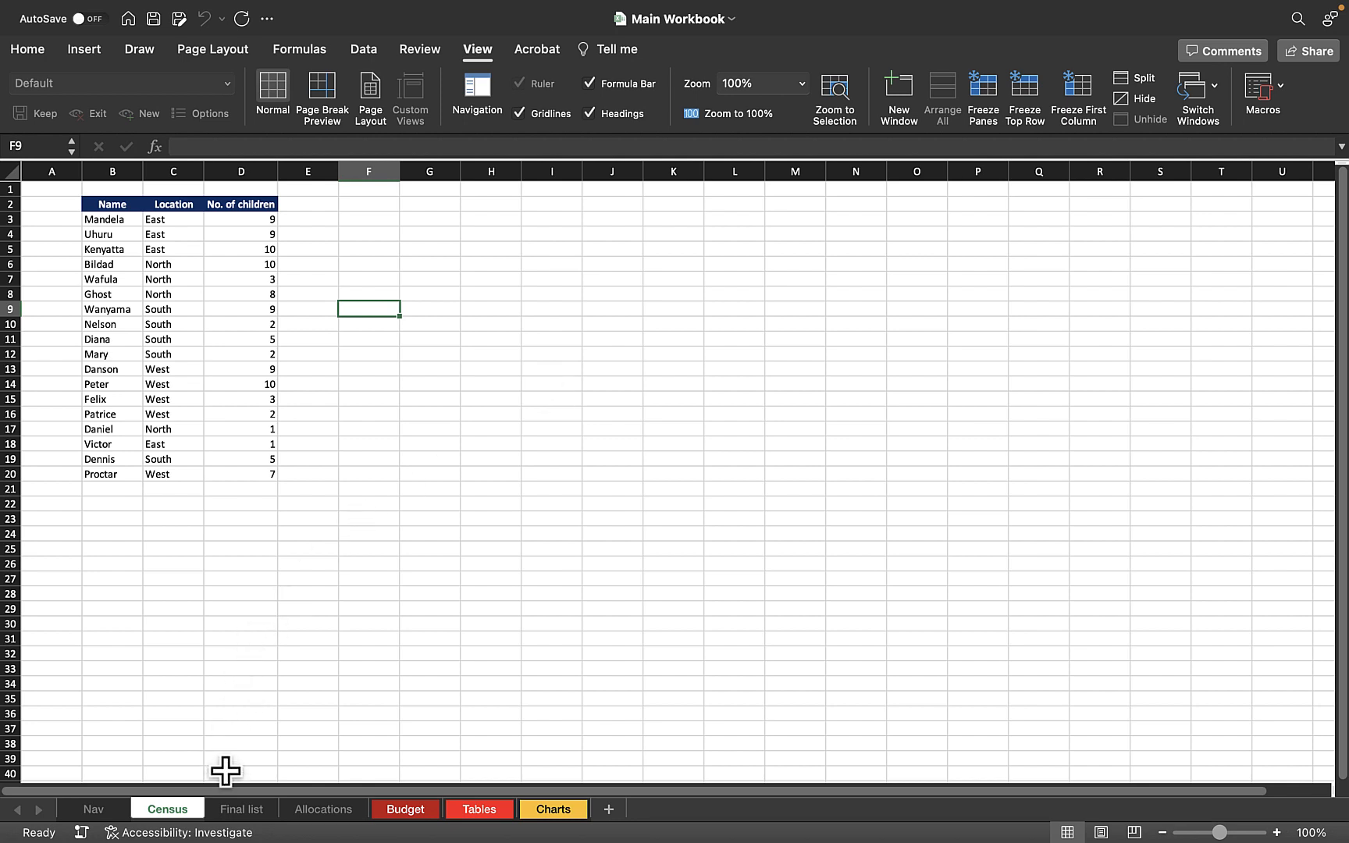
Insert a new sheet before the Census sheet and enter Bulldozer in its cell B1.
right_click(169, 811)
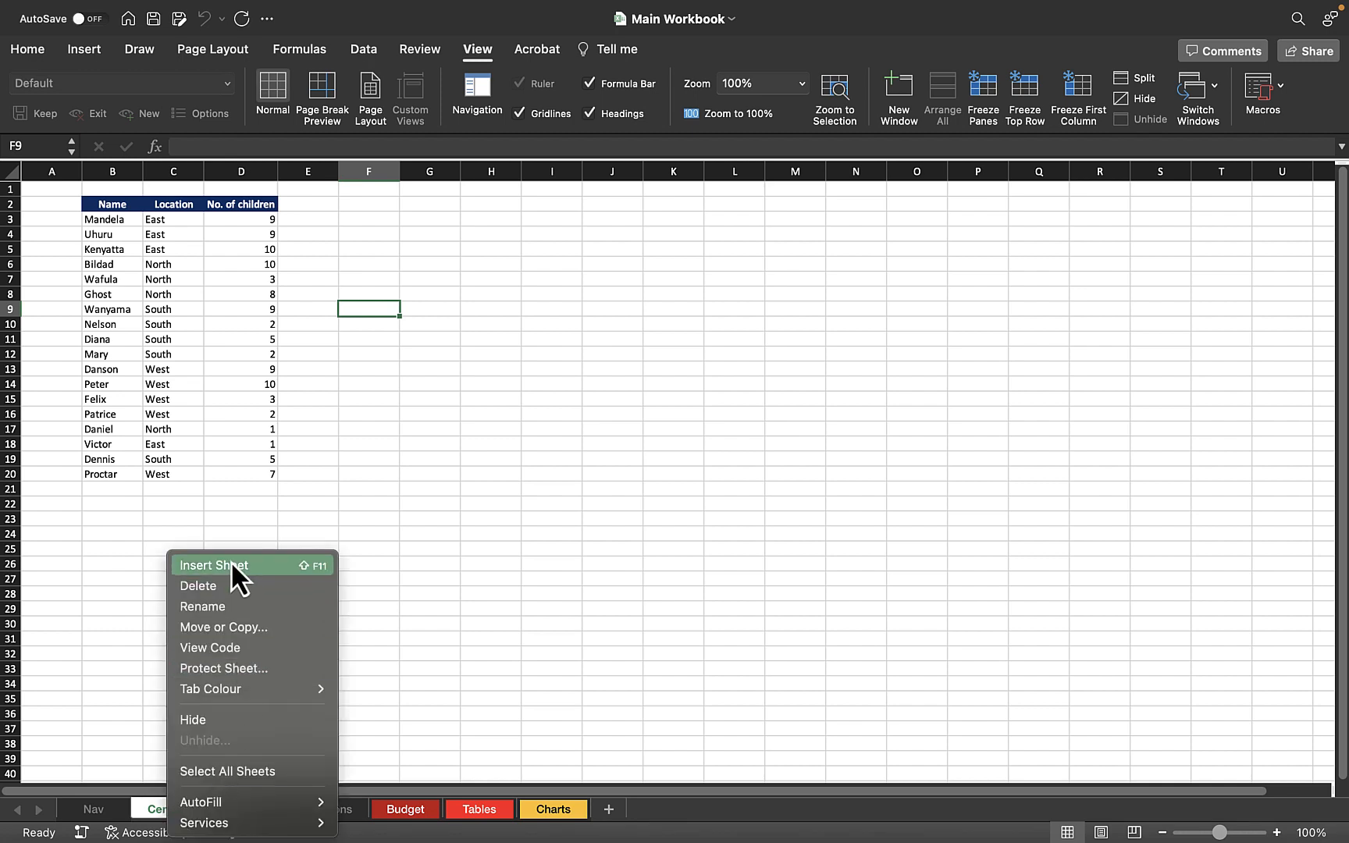
left_click(213, 571)
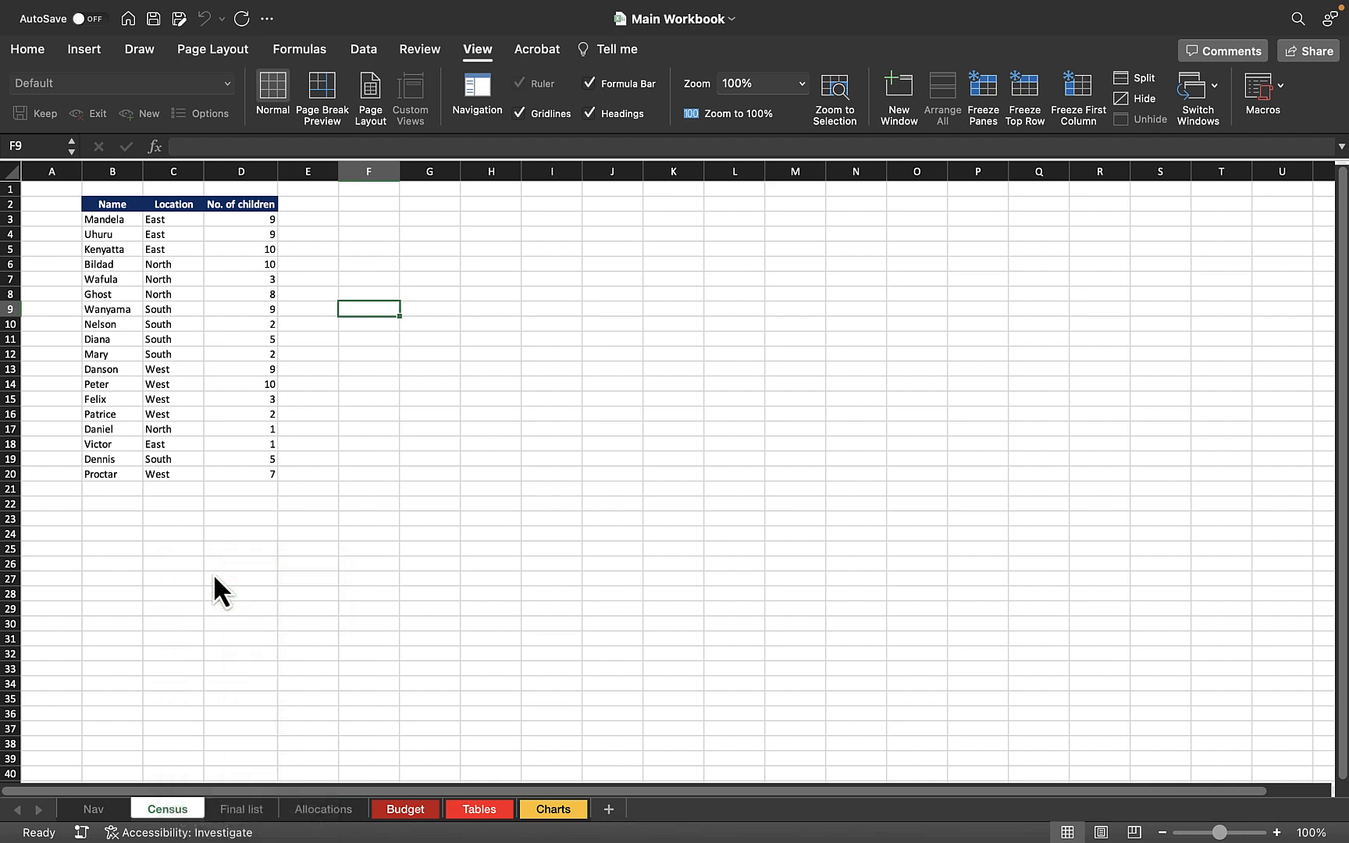
left_click(134, 189)
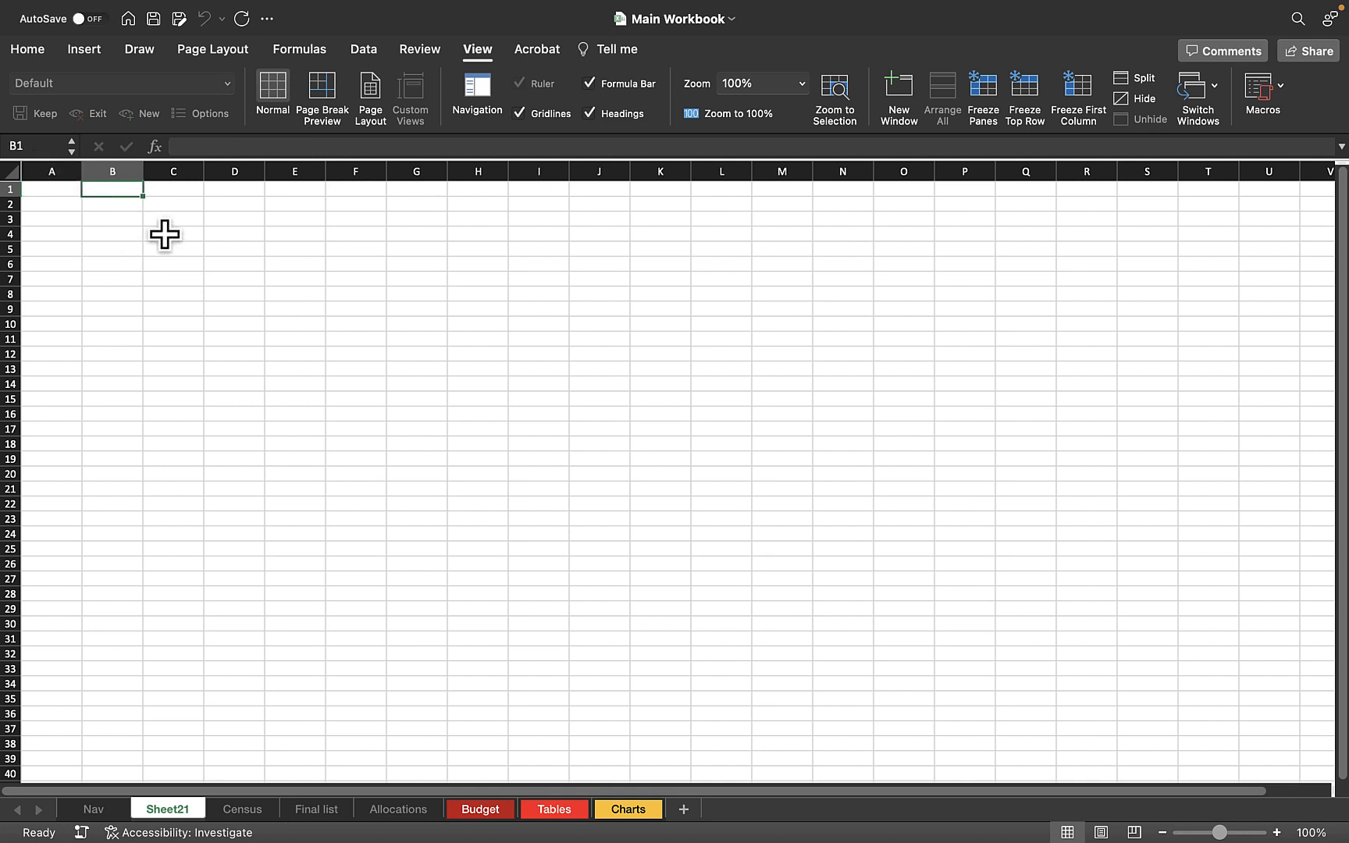
type("B")
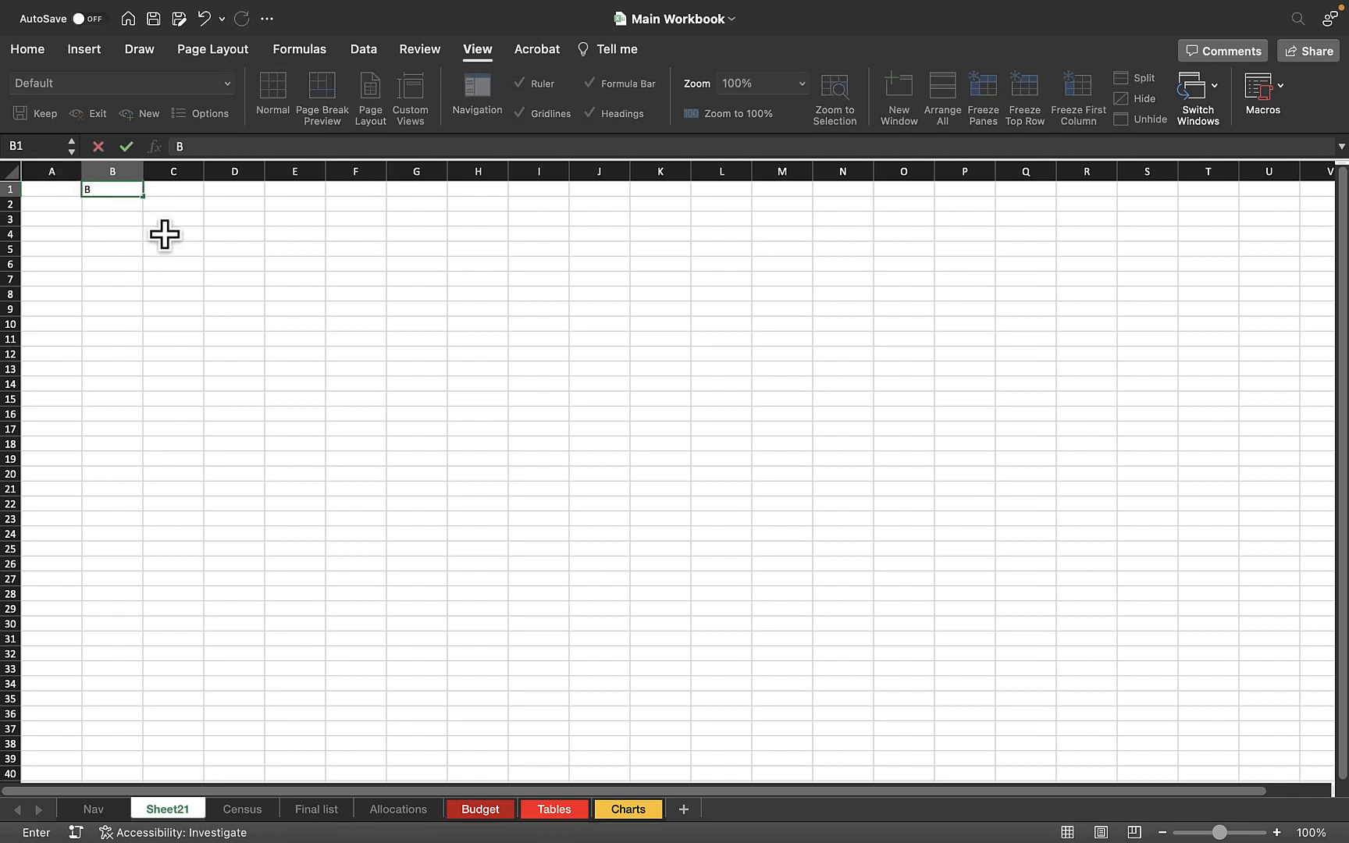
type("ulldozer")
key("Return")
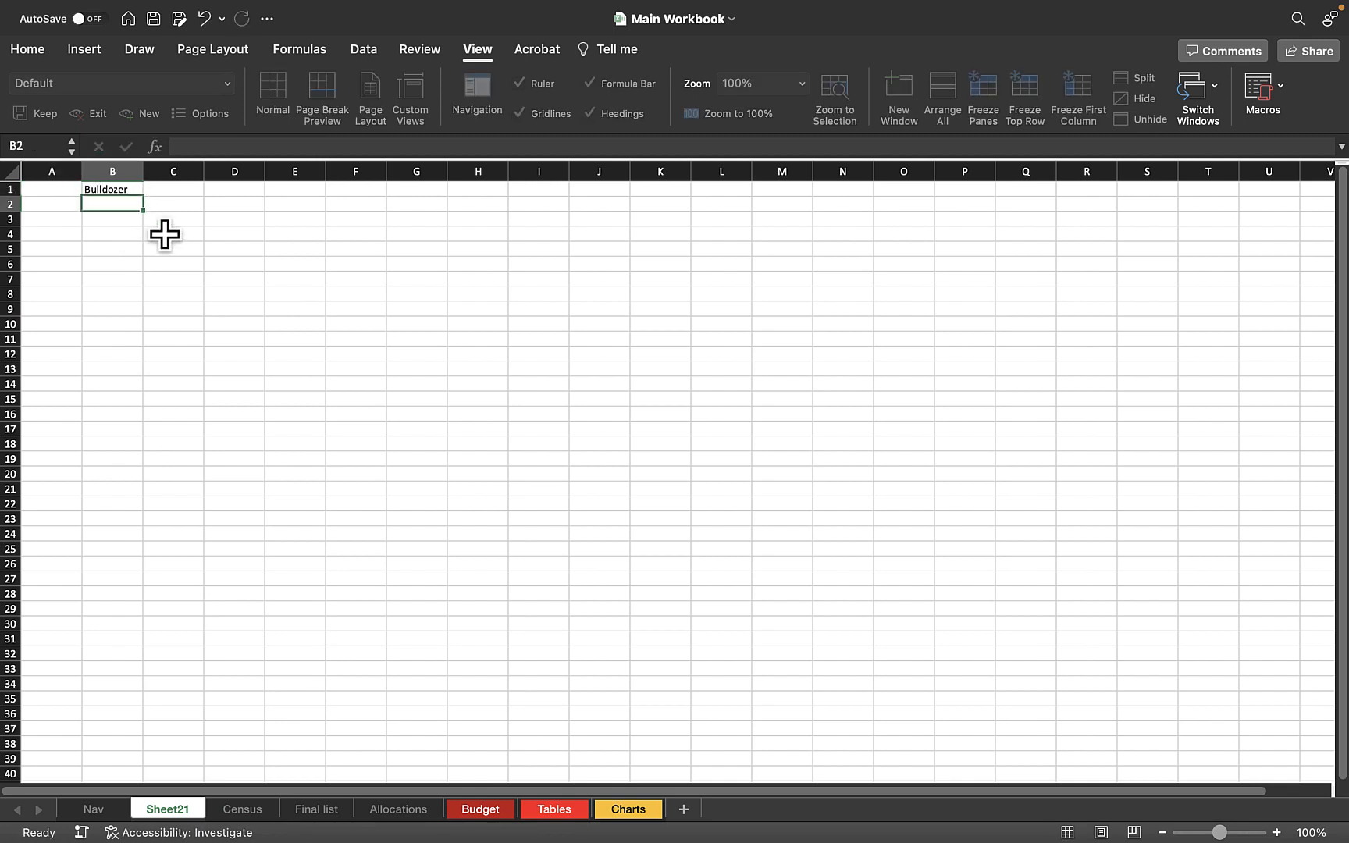
Run the cellTextColor macro on the Bulldozer cell B1 of the new sheet.
left_click(129, 189)
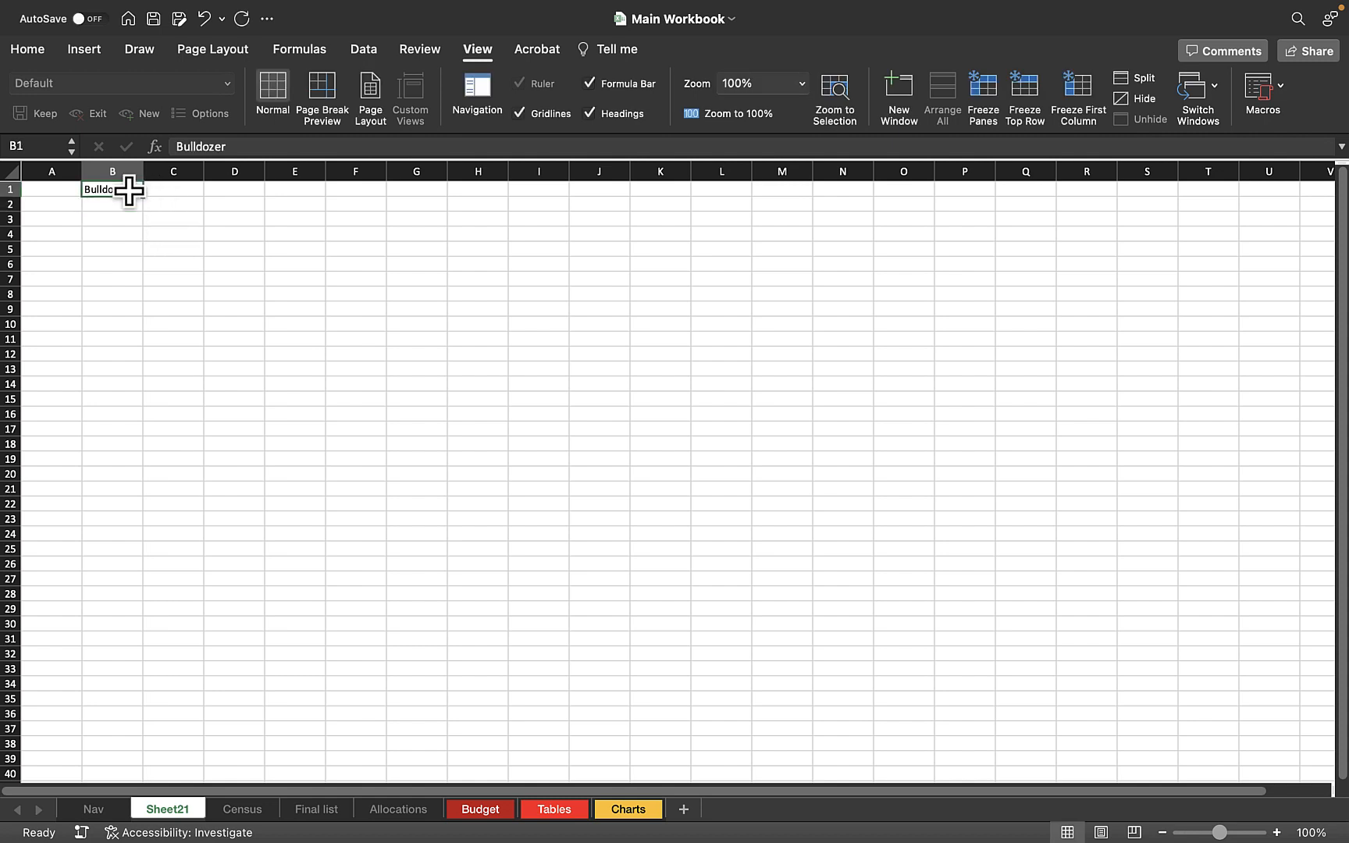
key("alt+super+h")
left_click(191, 239)
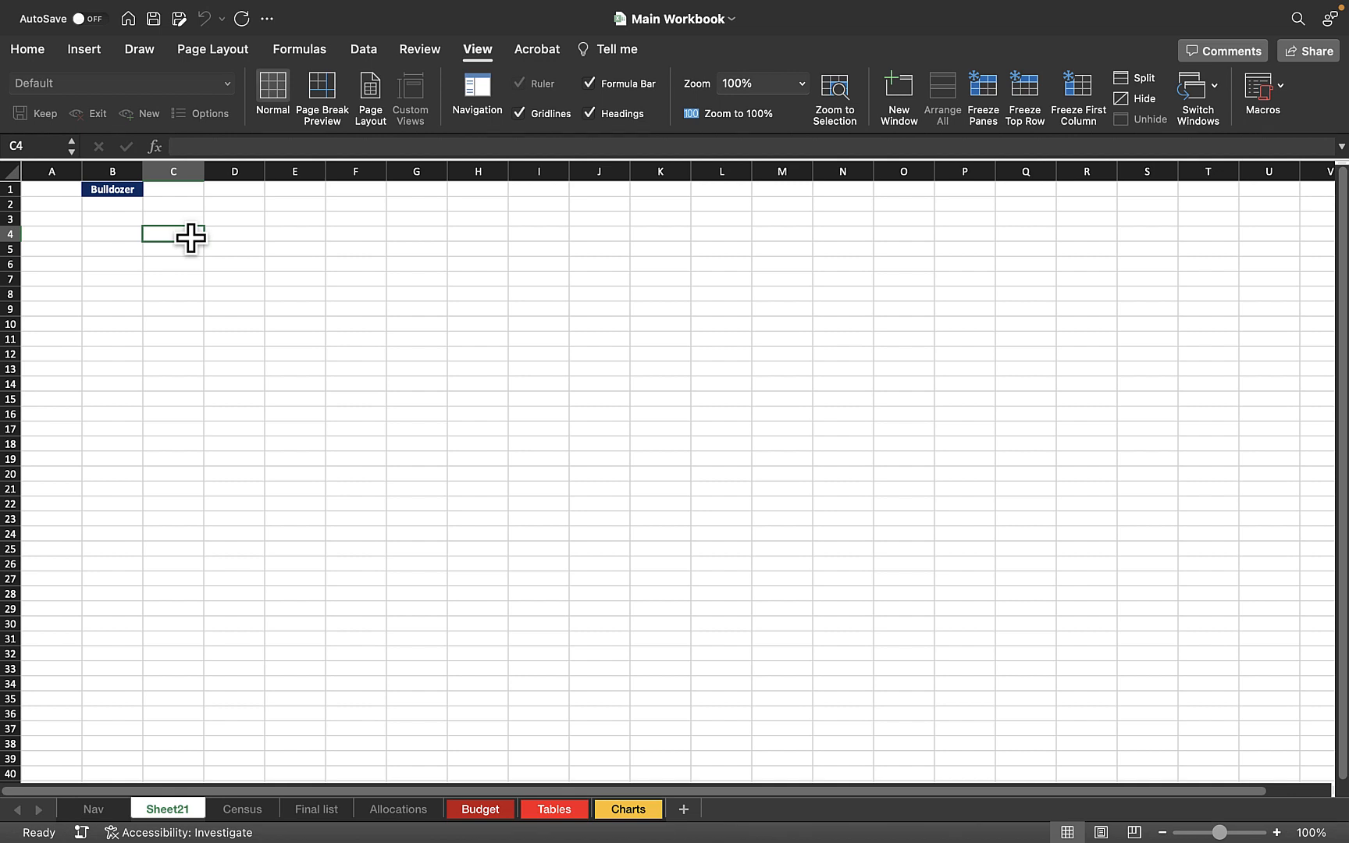
Open the cellTextColor macro for editing, review the recorded code of both macros in Module1, and close the code editor.
left_click(123, 191)
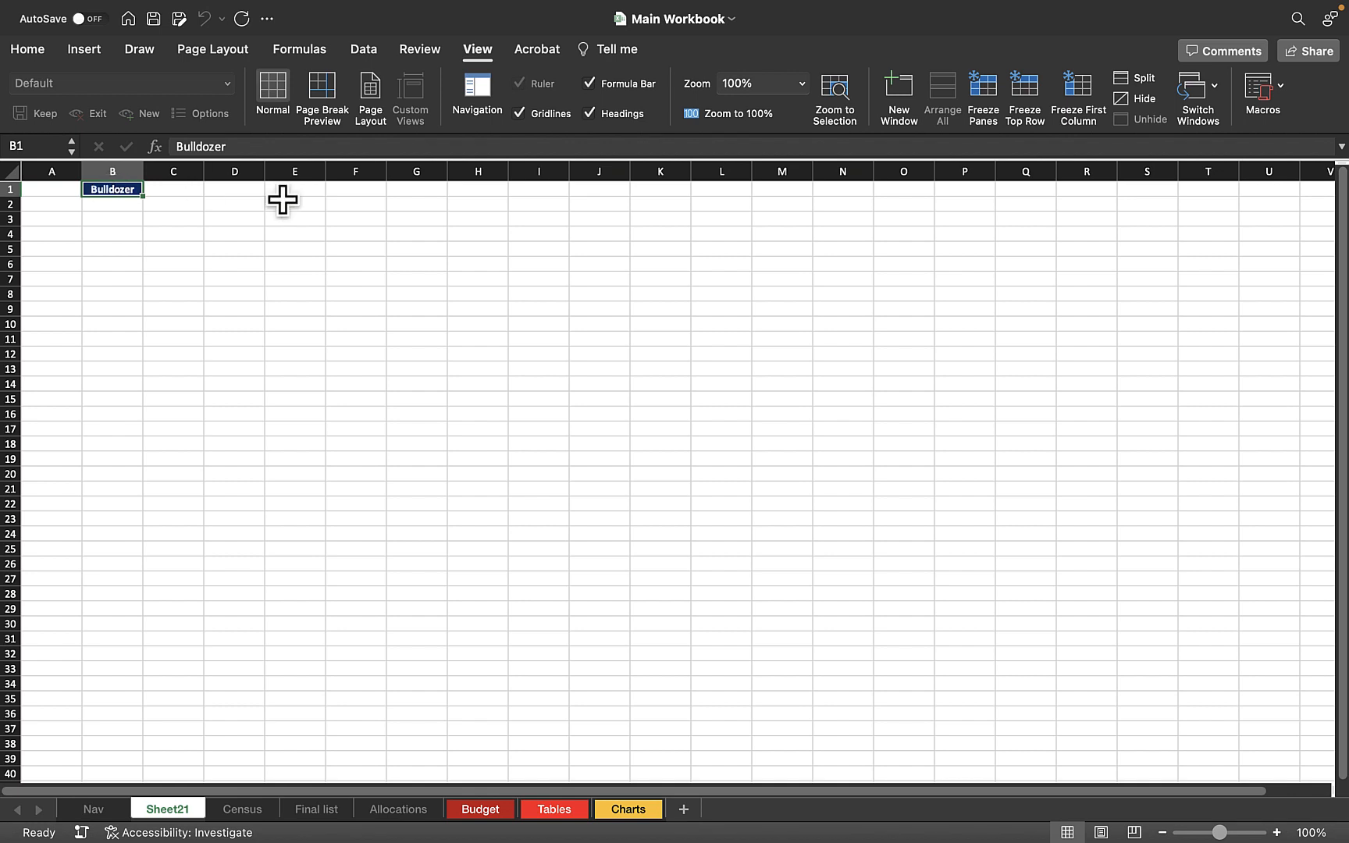
left_click(1259, 97)
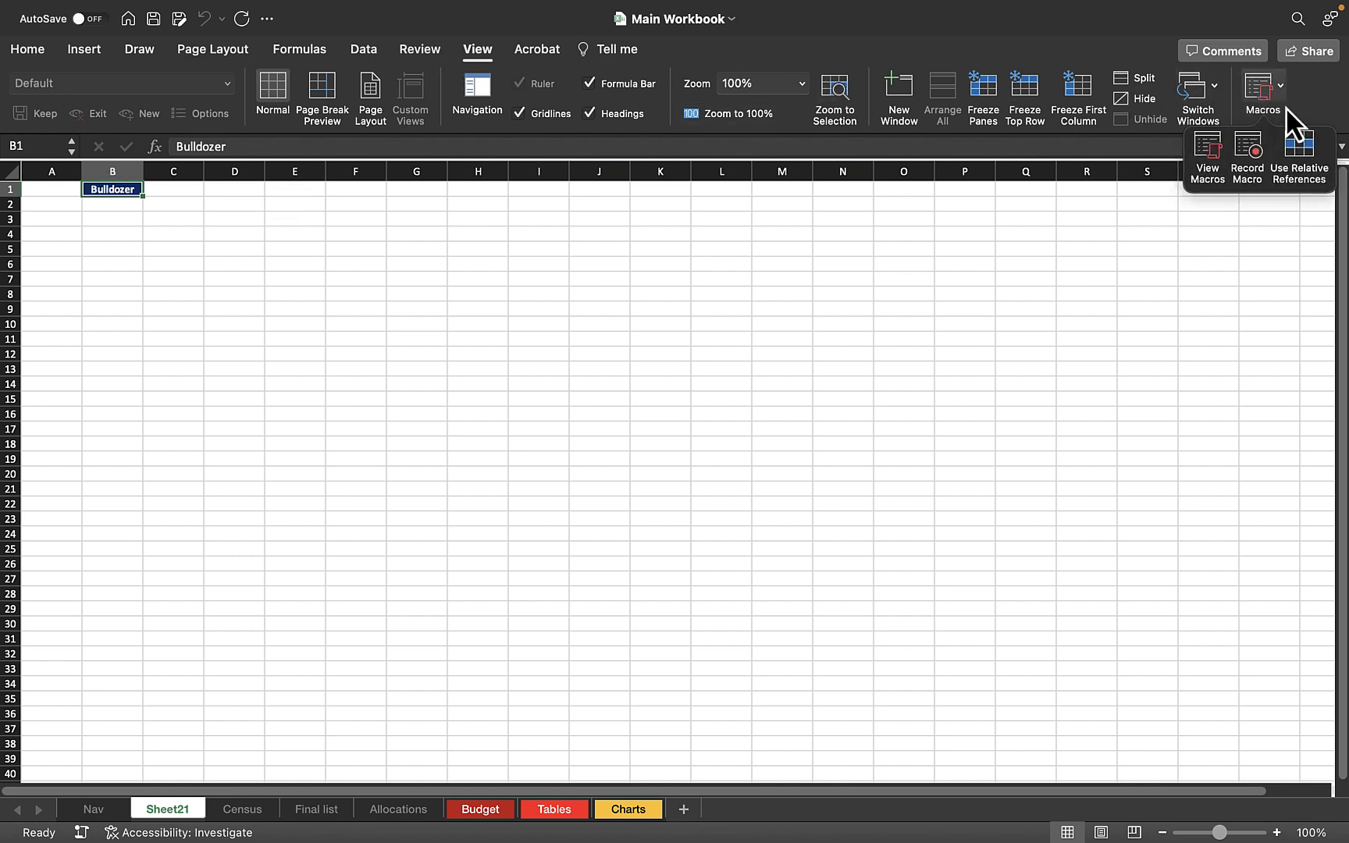
left_click(1219, 168)
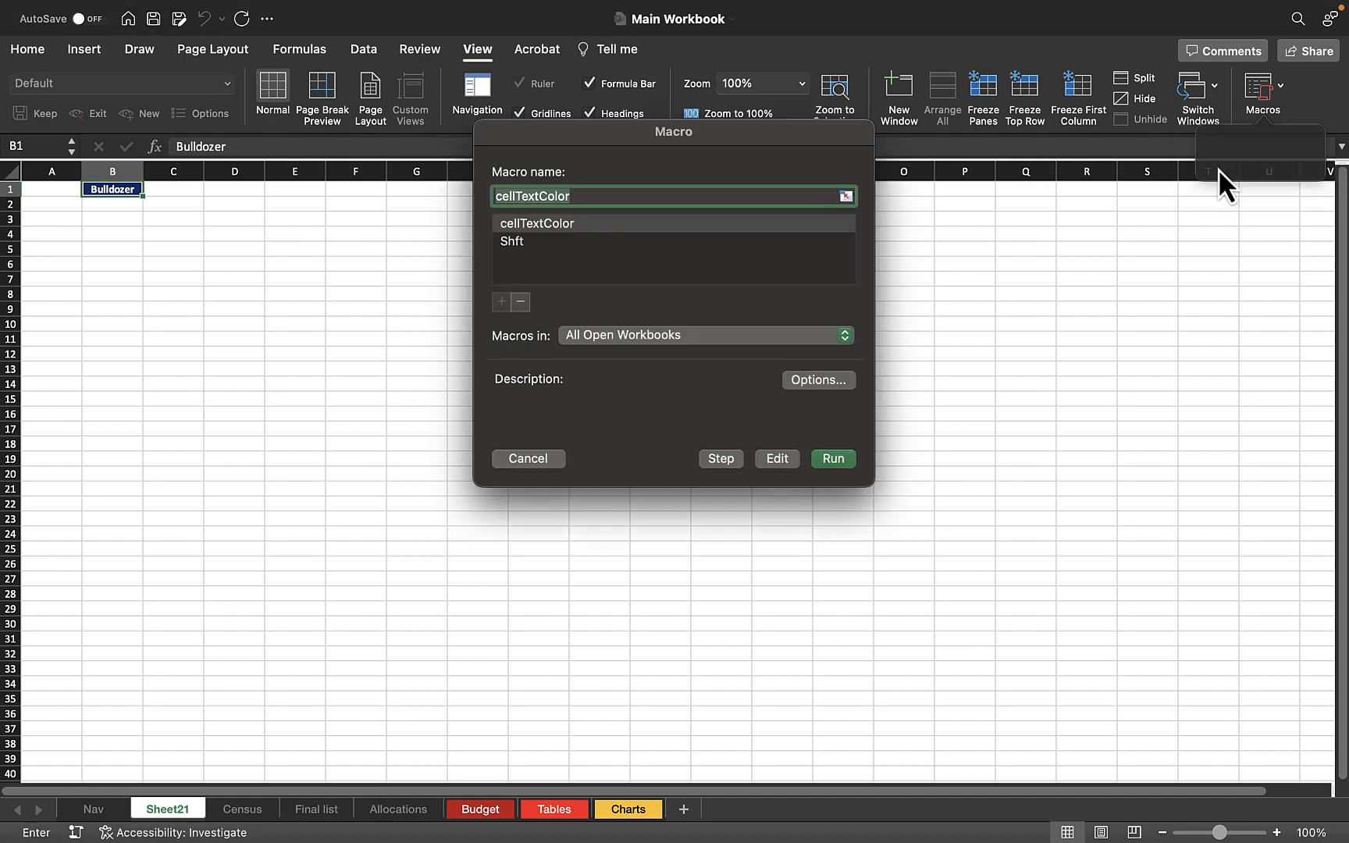
left_click(532, 226)
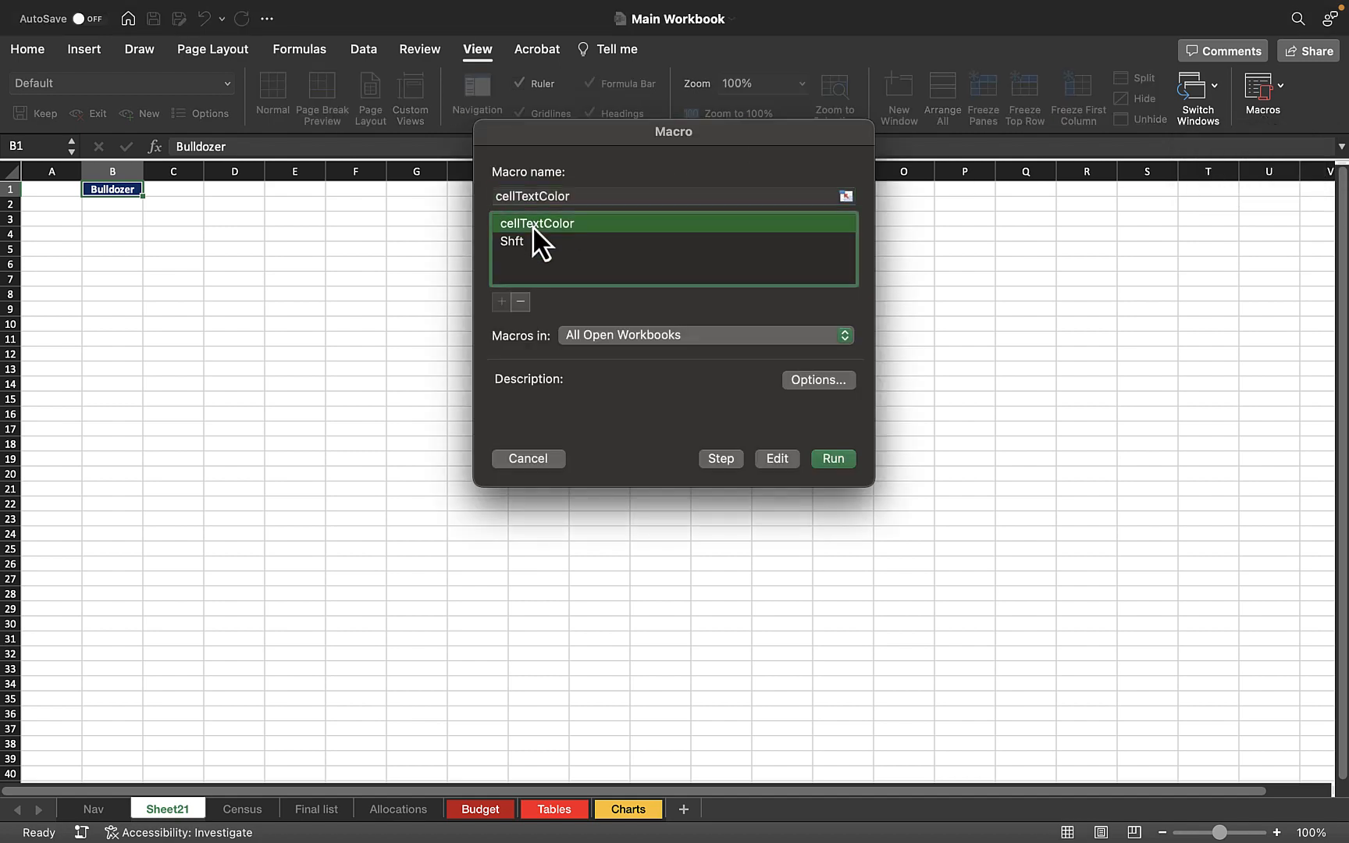
left_click(777, 460)
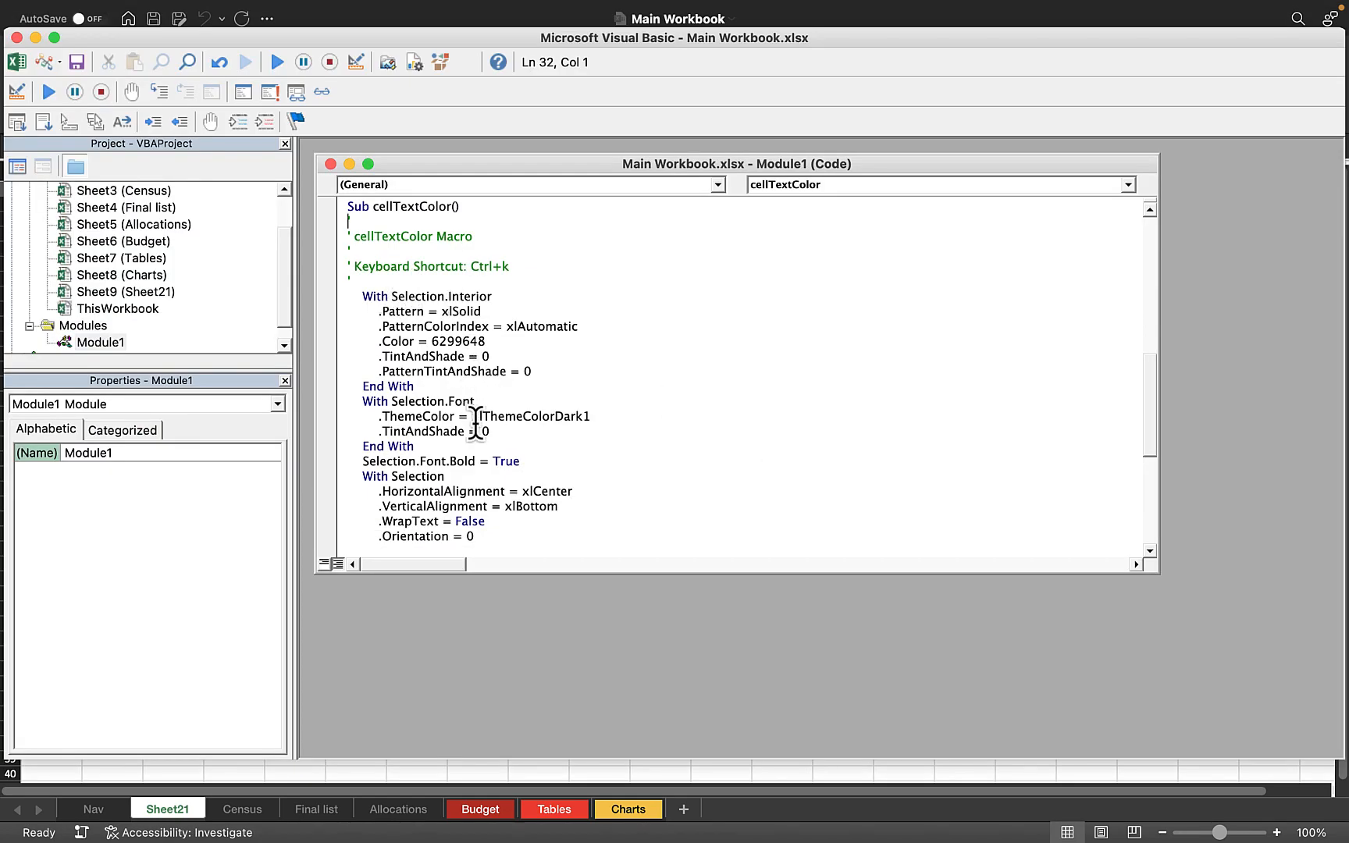
scroll(450, 378, "down", 3)
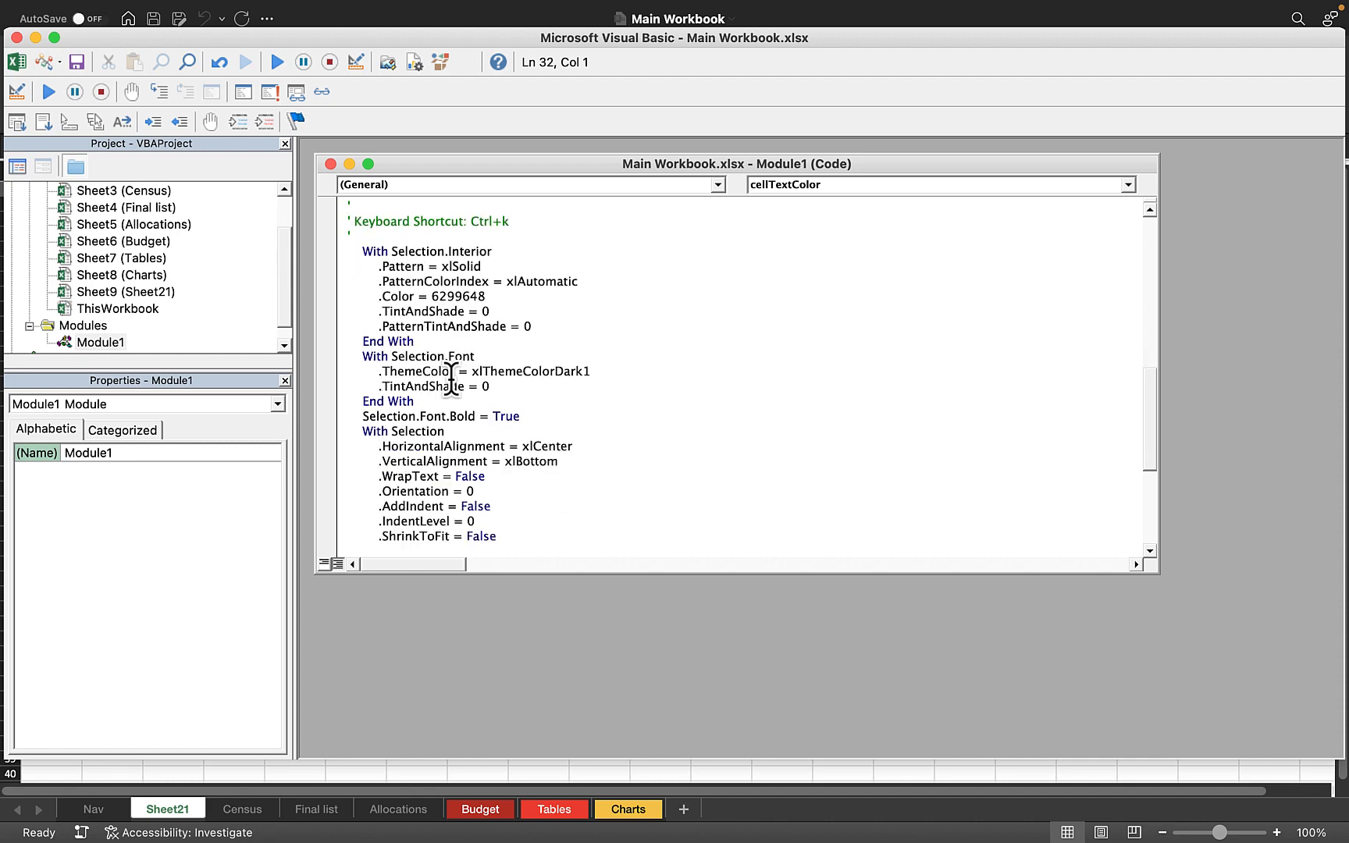
scroll(451, 378, "up", 3)
scroll(451, 377, "down", 19)
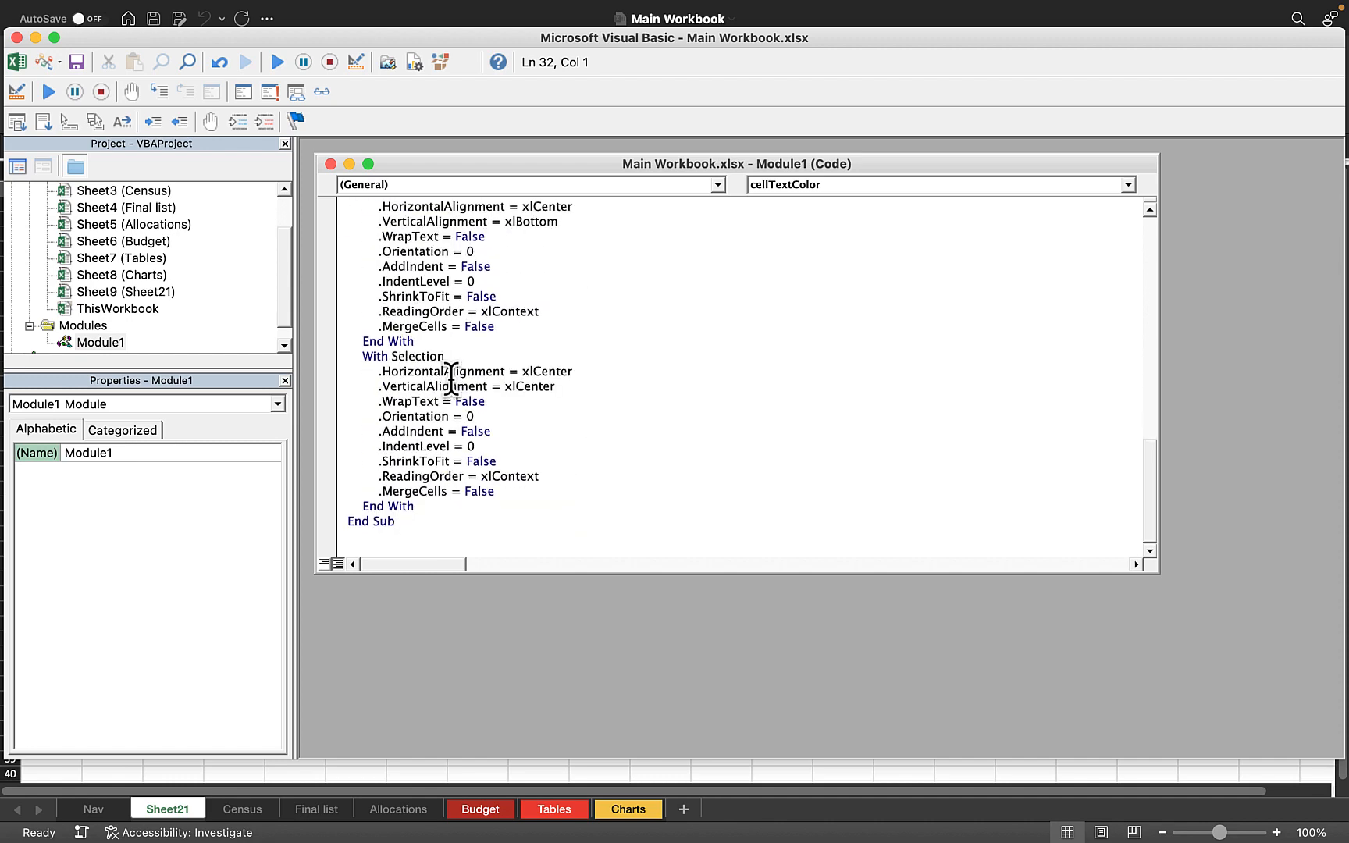
scroll(451, 378, "up", 20)
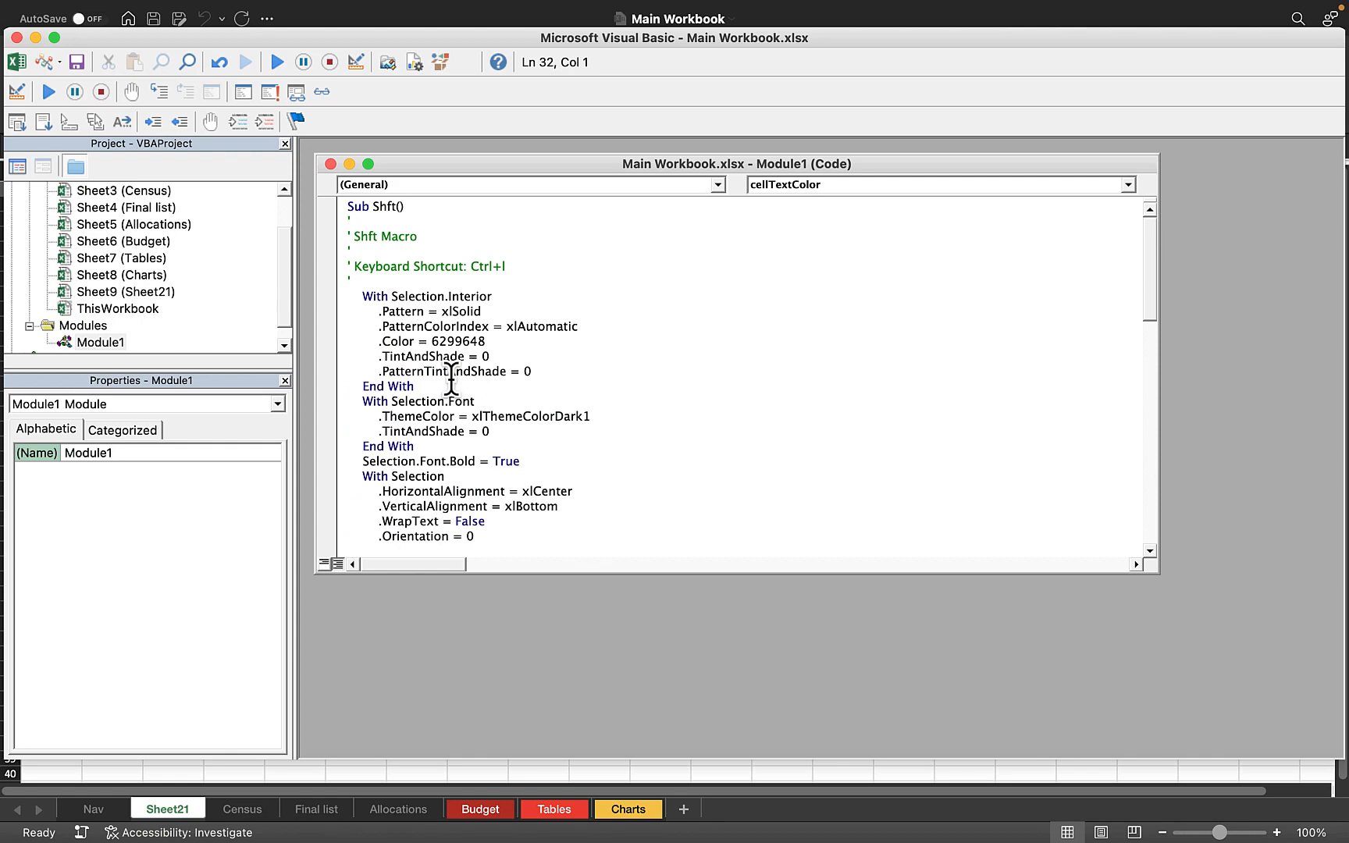
scroll(451, 378, "down", 15)
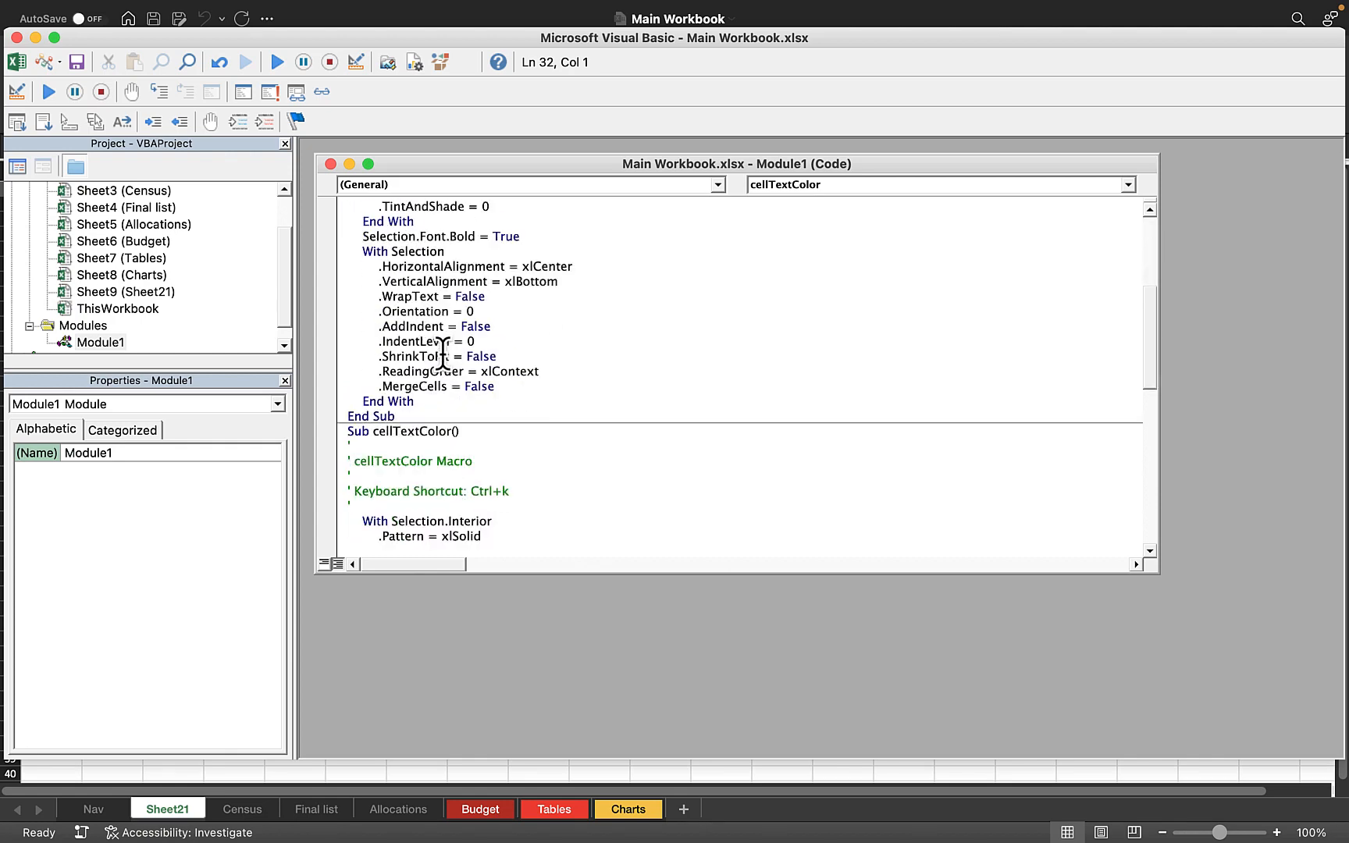
scroll(451, 378, "up", 15)
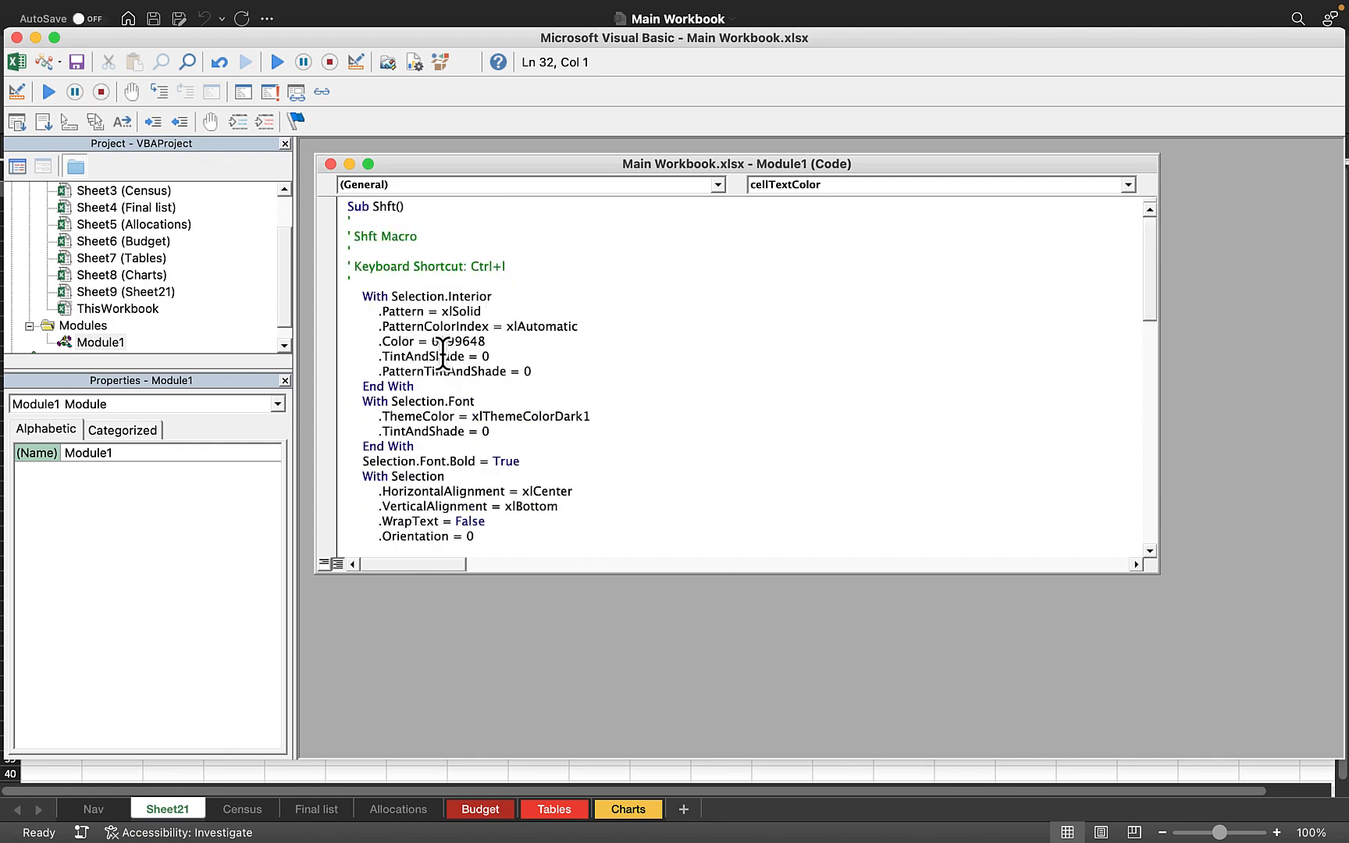
left_click(13, 38)
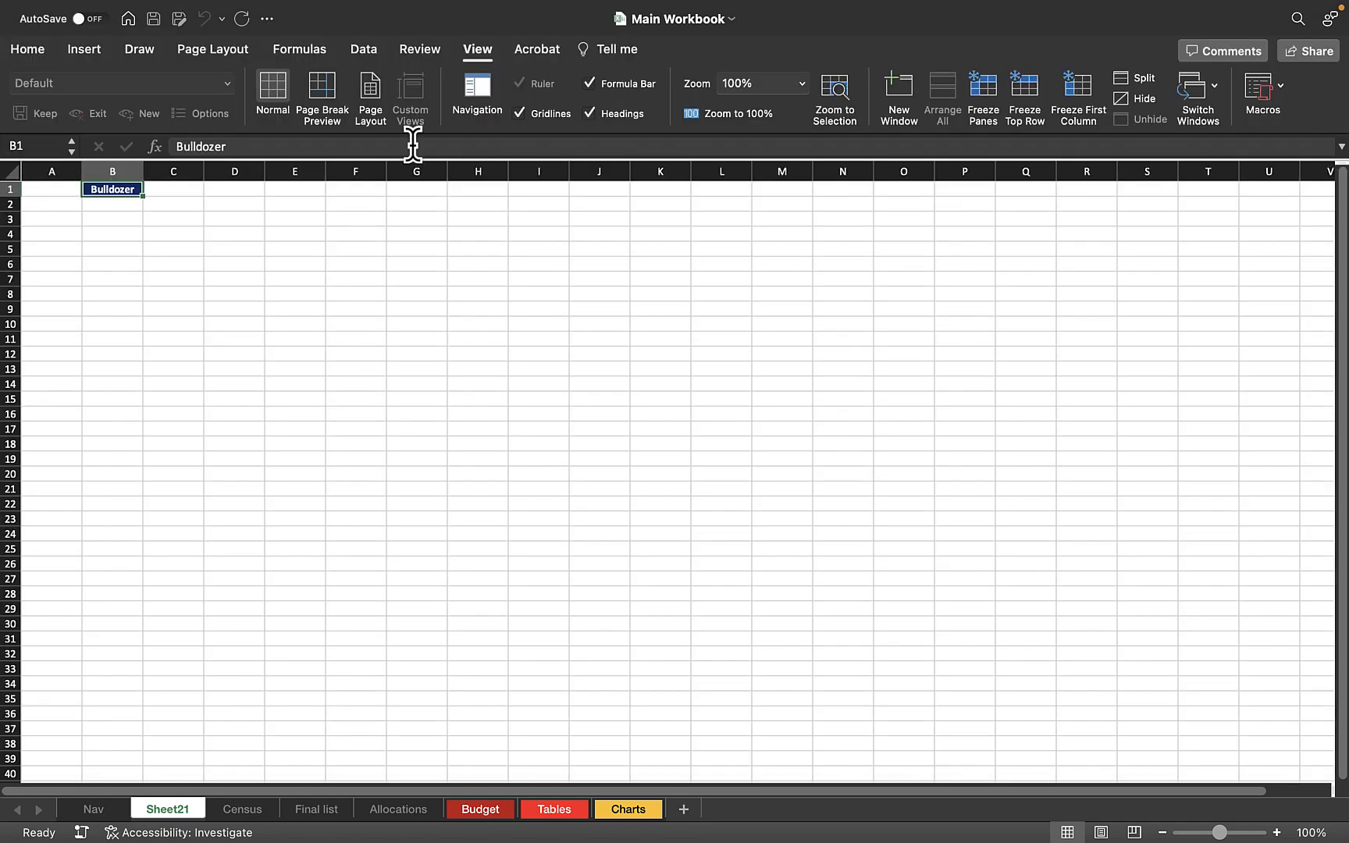
Check the shortcut key and description in the cellTextColor macro's options, leaving without changes.
left_click(1256, 93)
left_click(1221, 161)
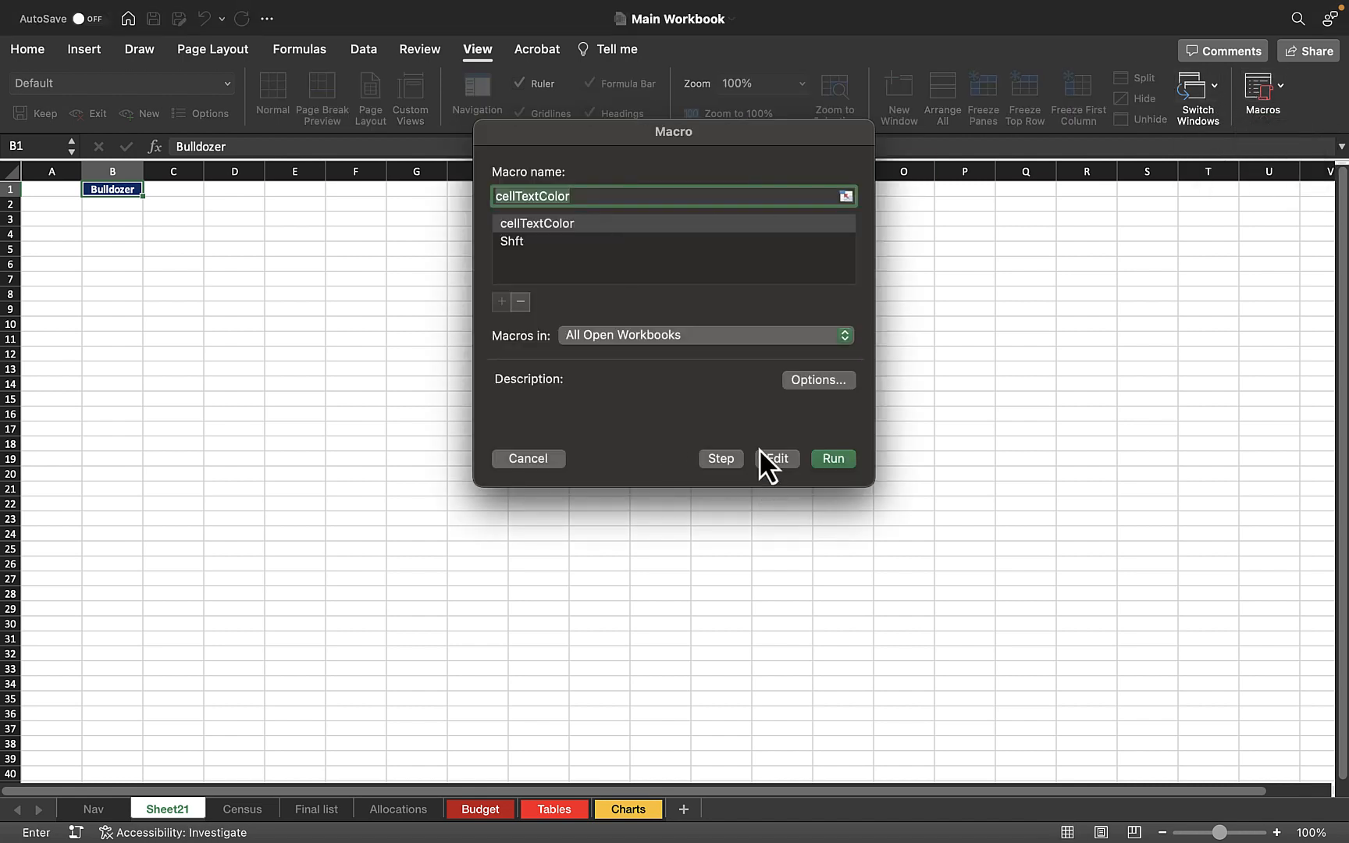
left_click(579, 222)
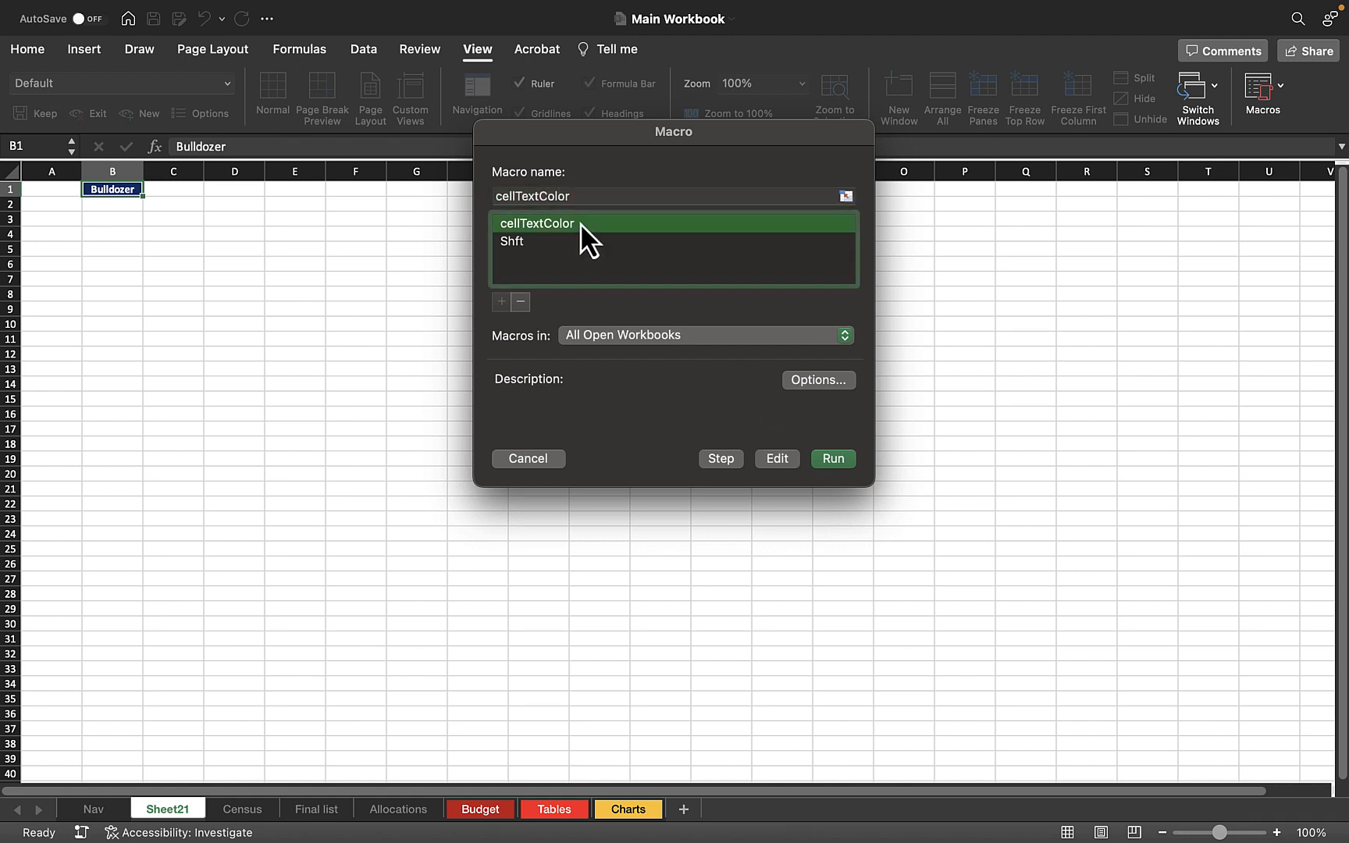
left_click(817, 380)
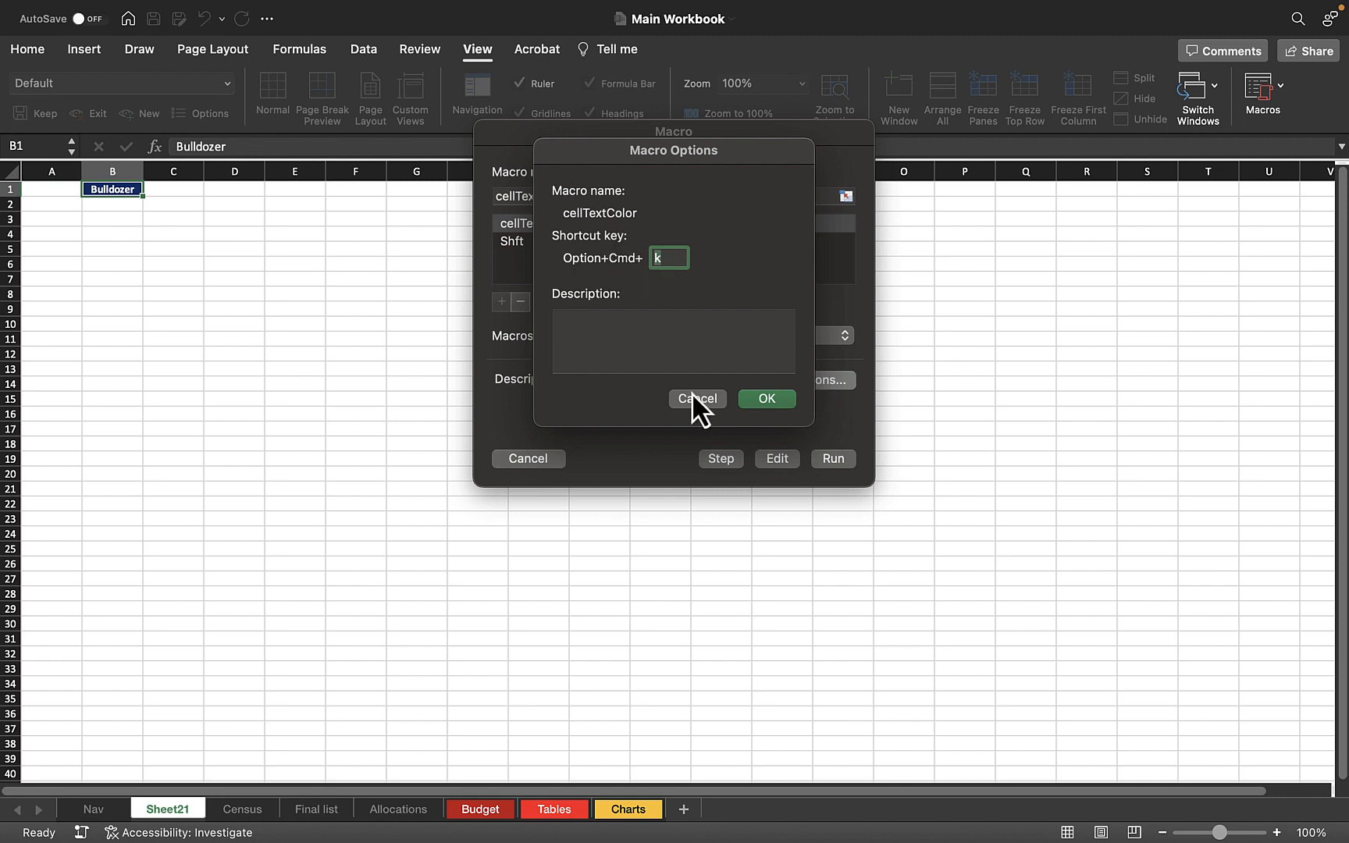
left_click(669, 257)
left_click(696, 401)
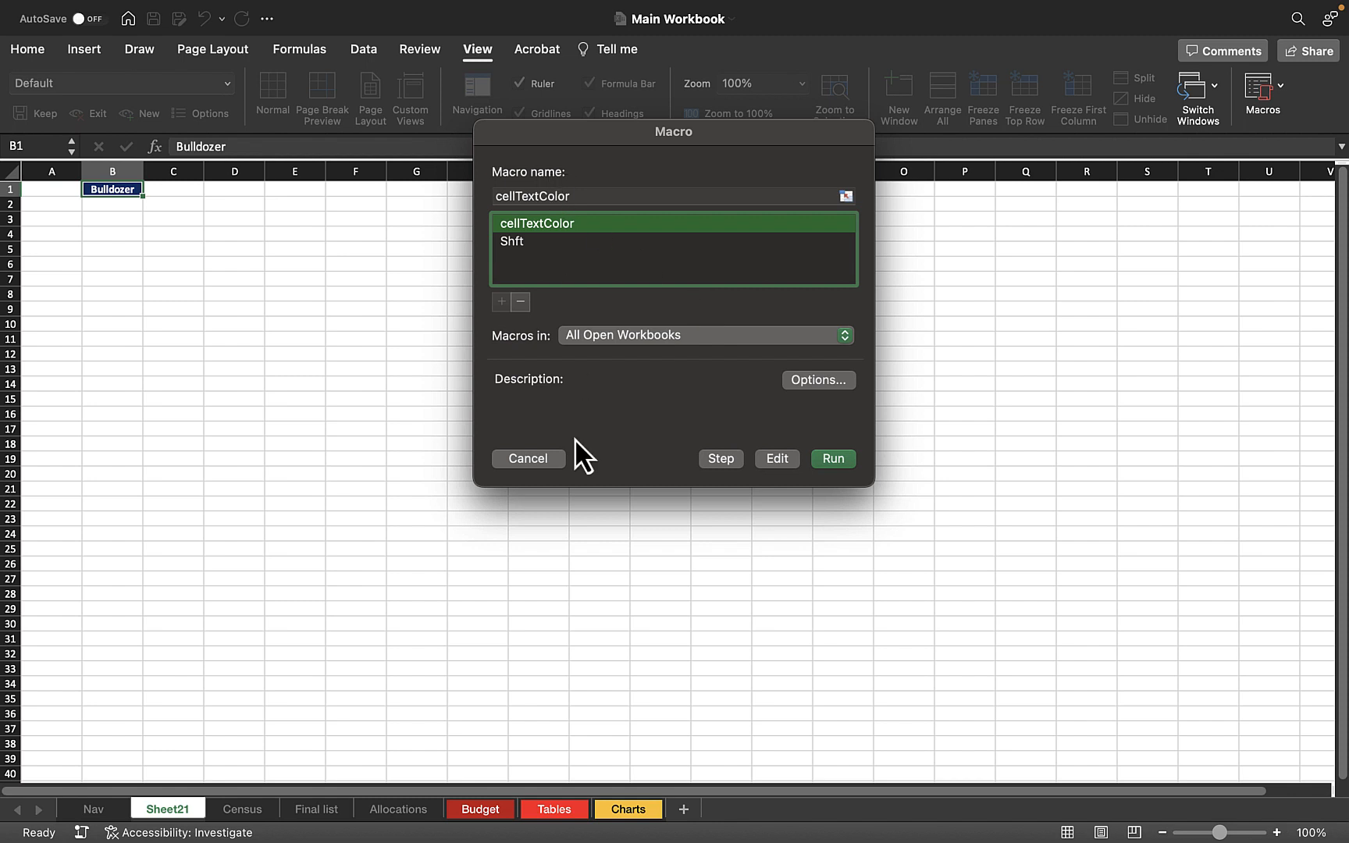
left_click(525, 458)
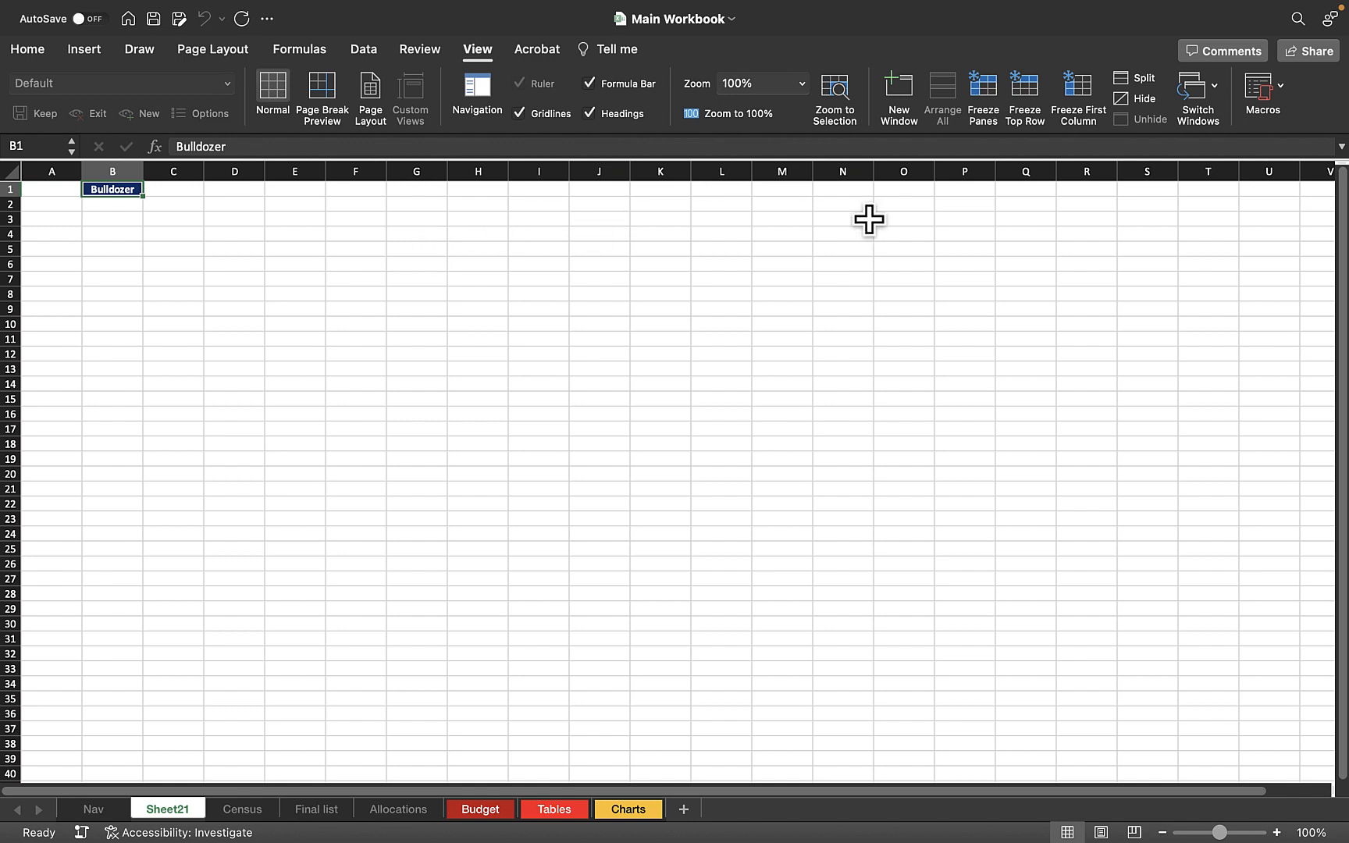
Delete the cellTextColor macro from the workbook.
left_click(1276, 95)
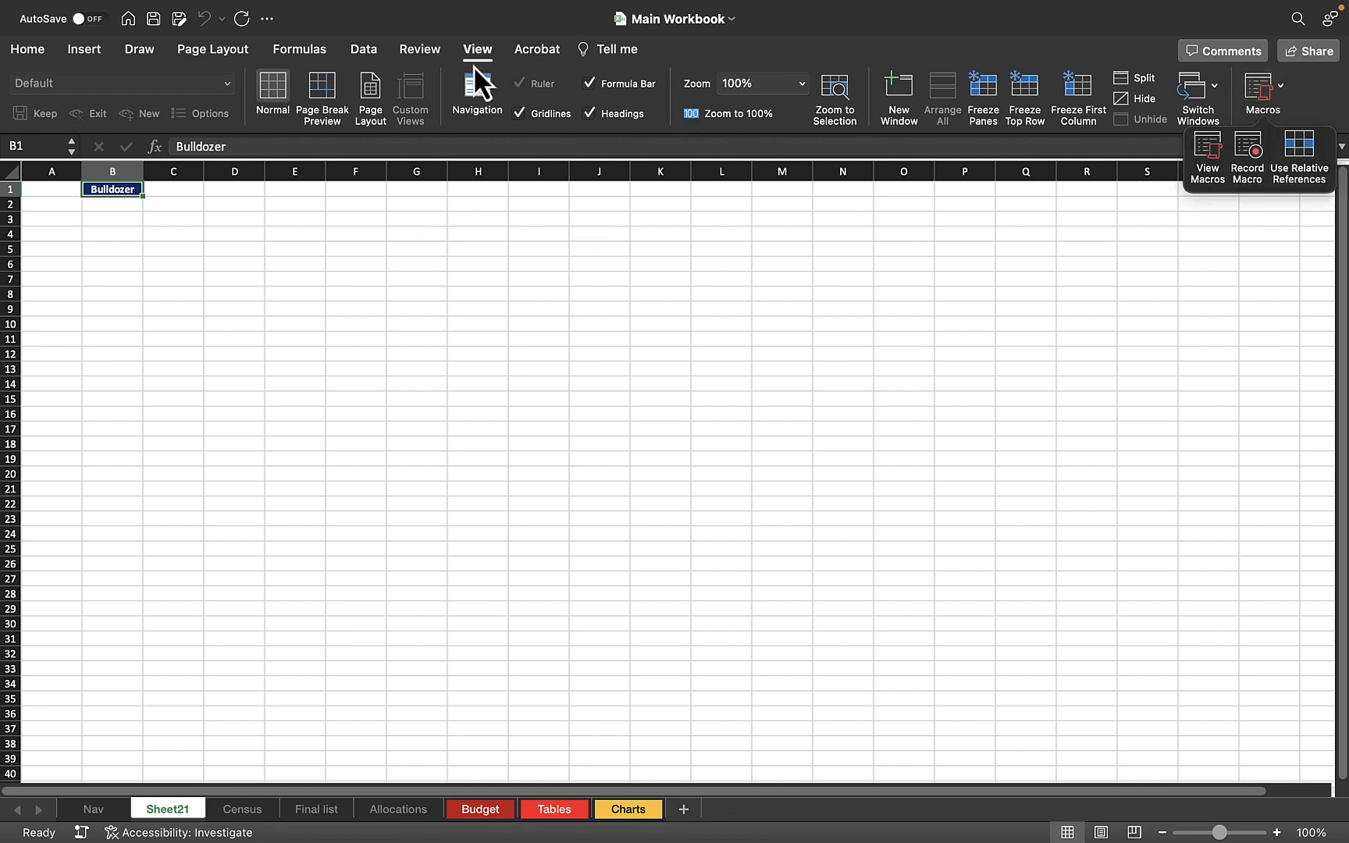
left_click(1218, 158)
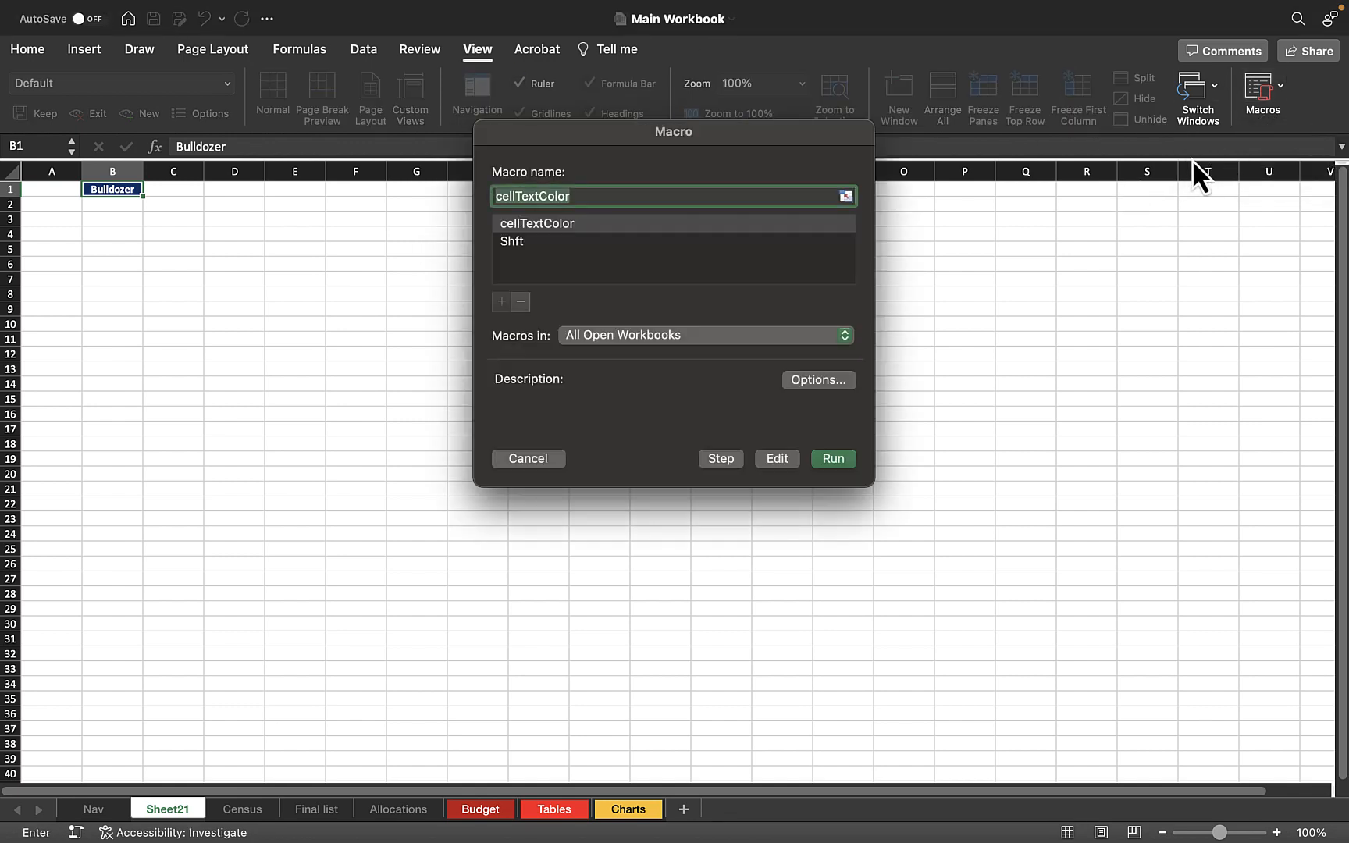
left_click(527, 228)
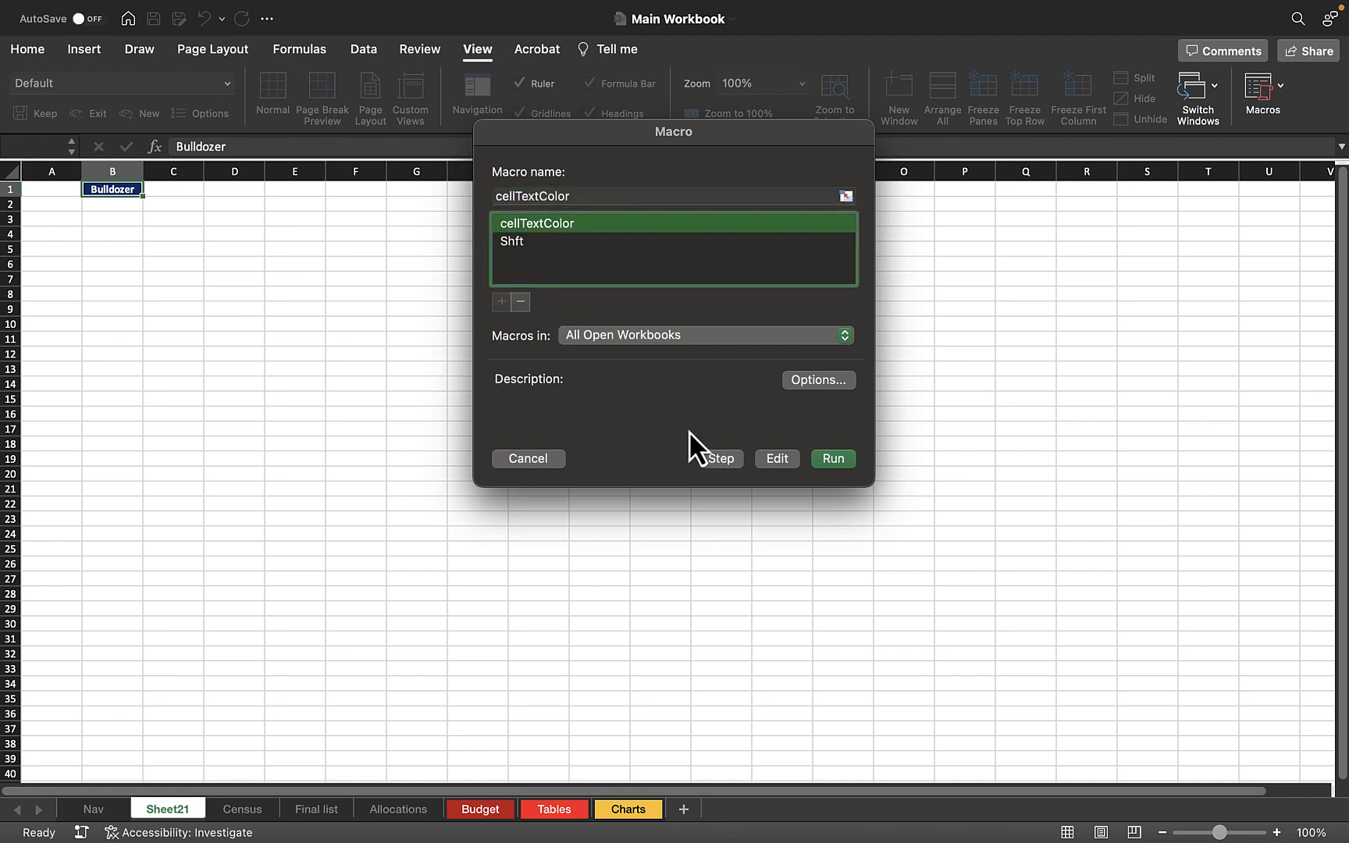
left_click(520, 303)
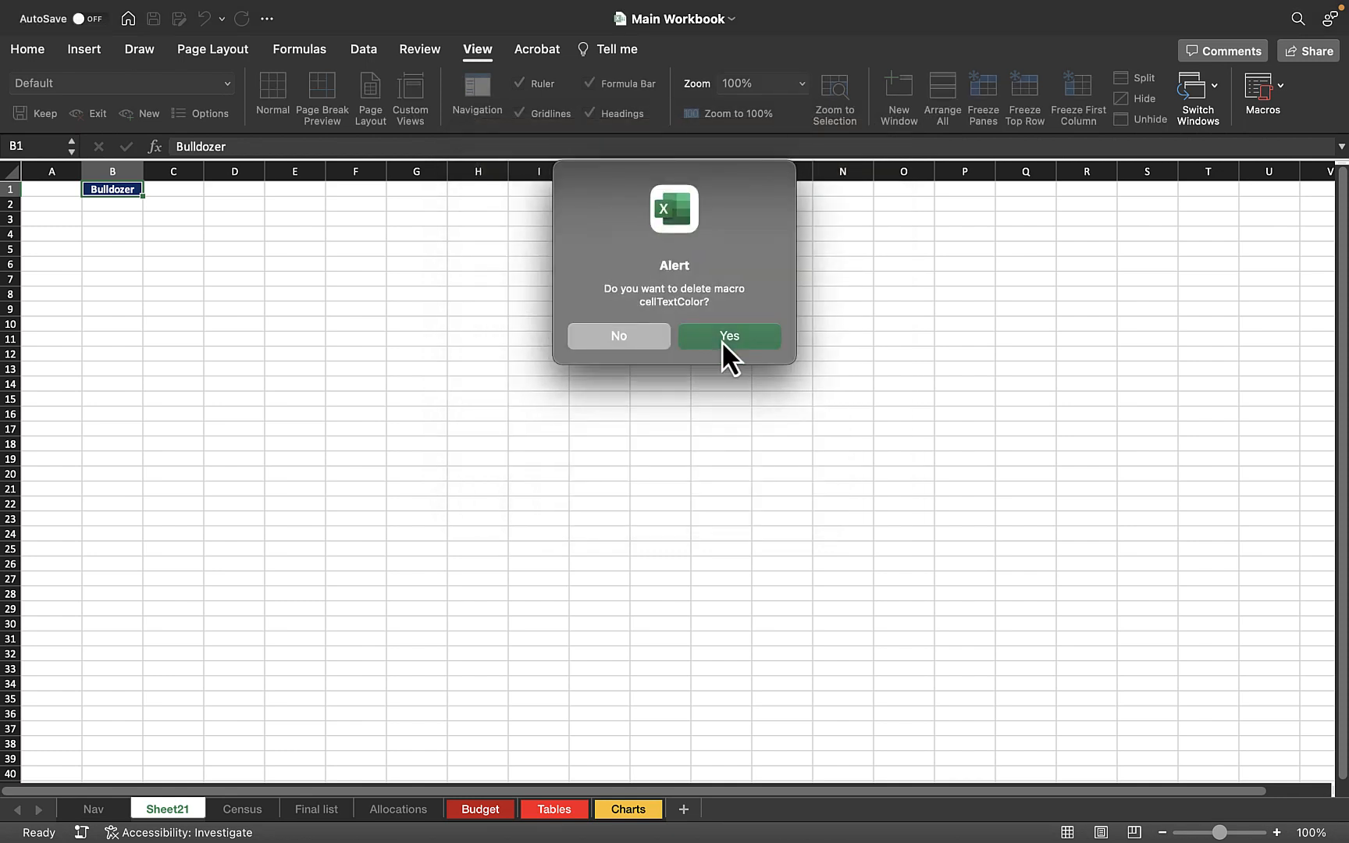
left_click(721, 341)
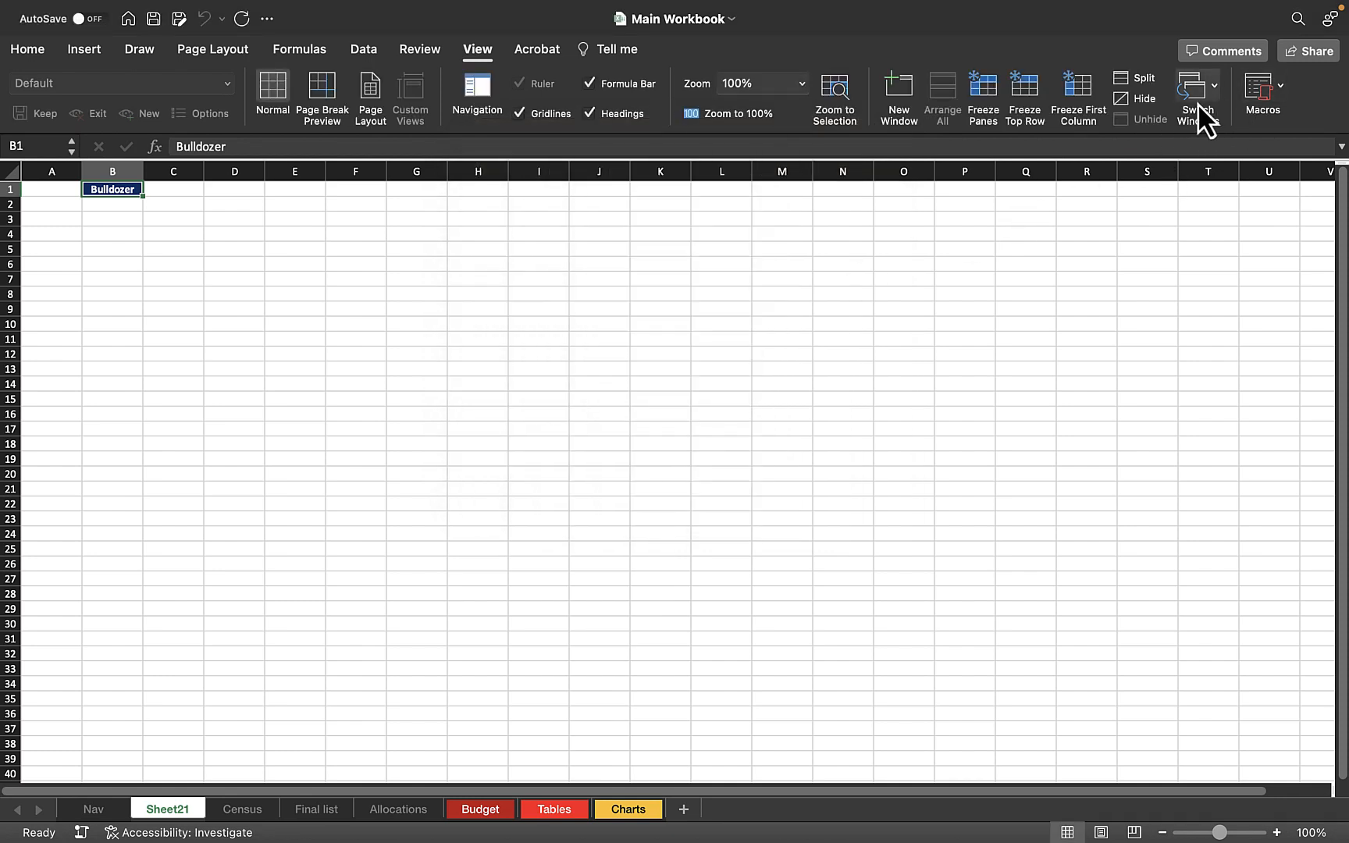
Delete the Shft macro from the workbook.
left_click(1266, 93)
left_click(1212, 167)
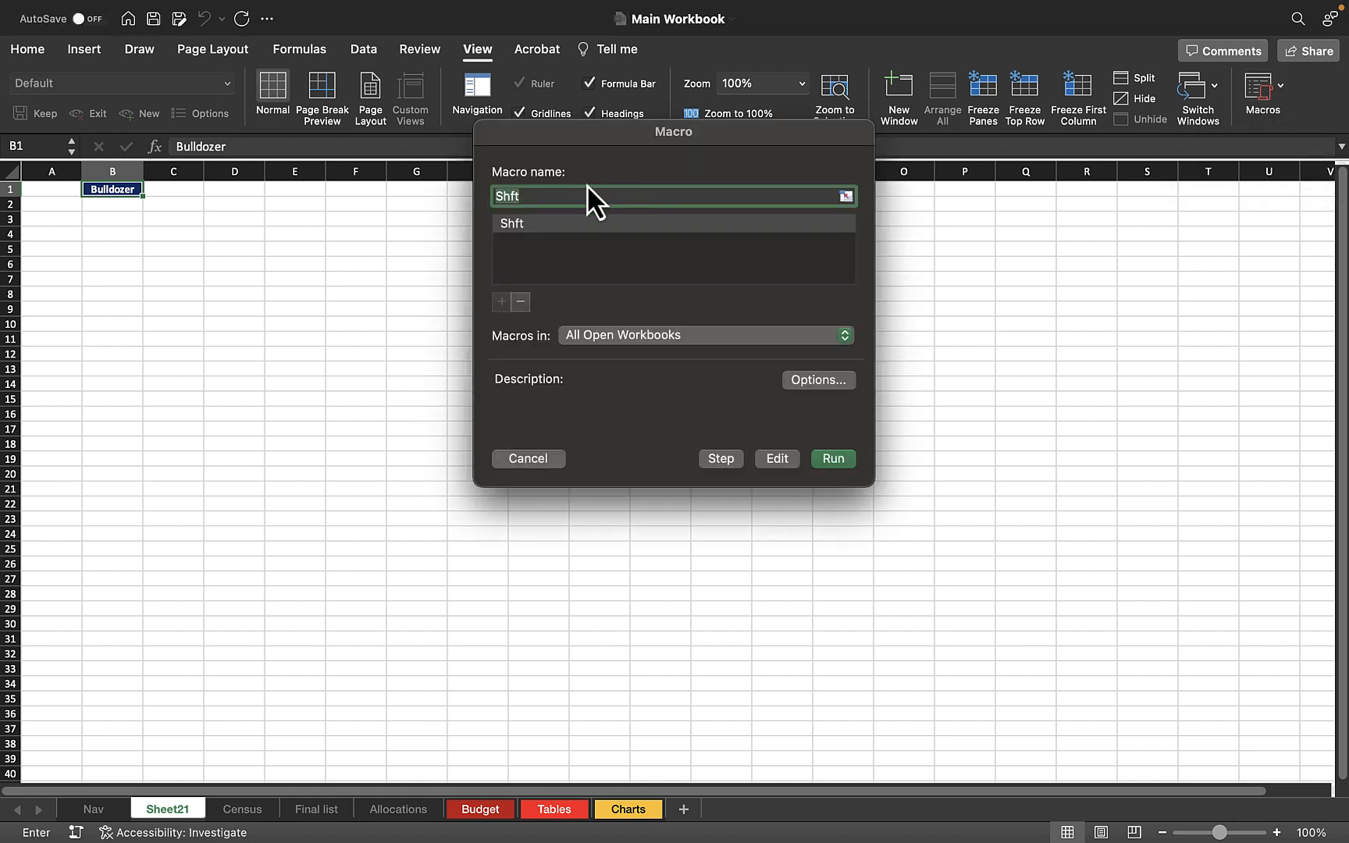
left_click(535, 224)
left_click(522, 303)
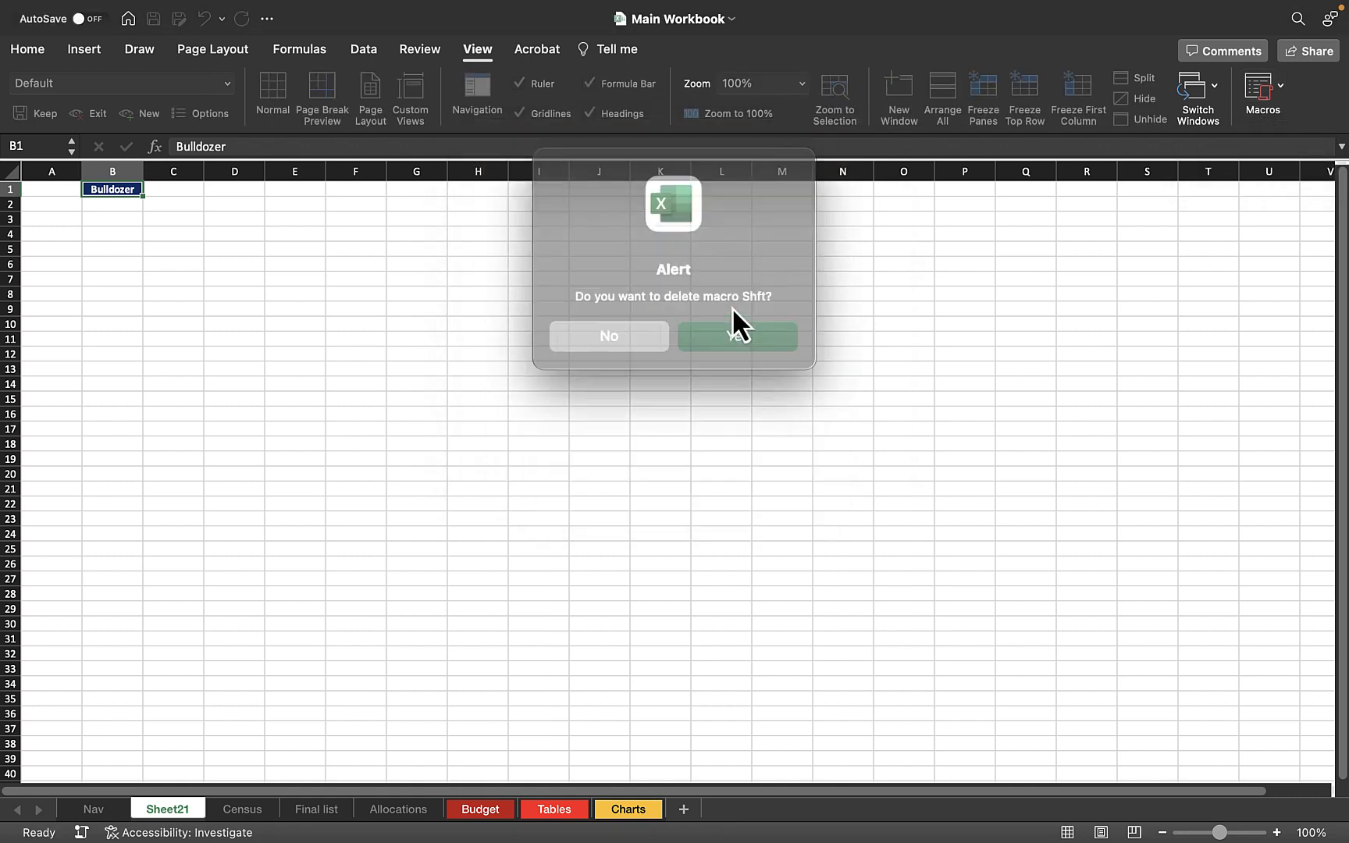
left_click(721, 342)
left_click(243, 427)
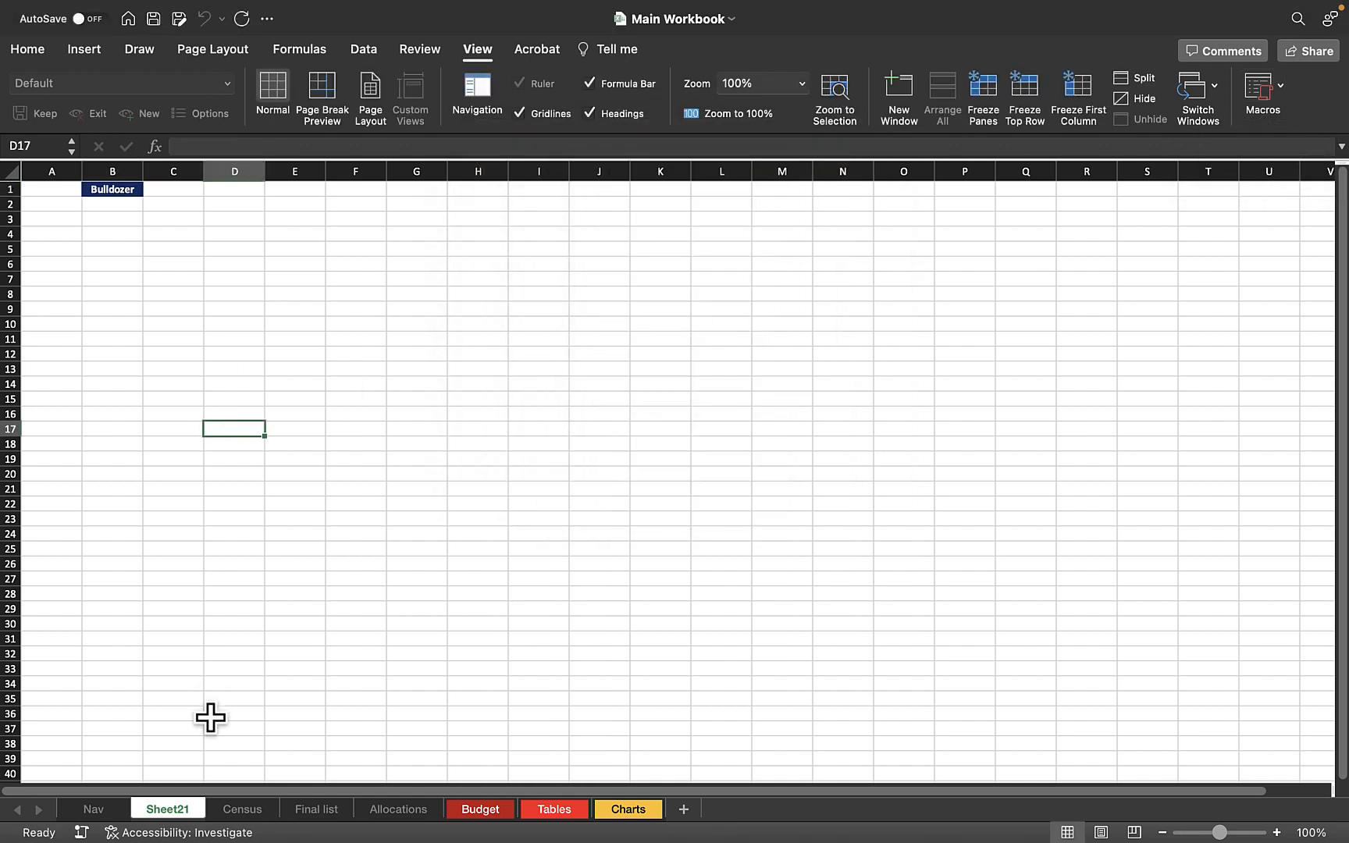
left_click(225, 236)
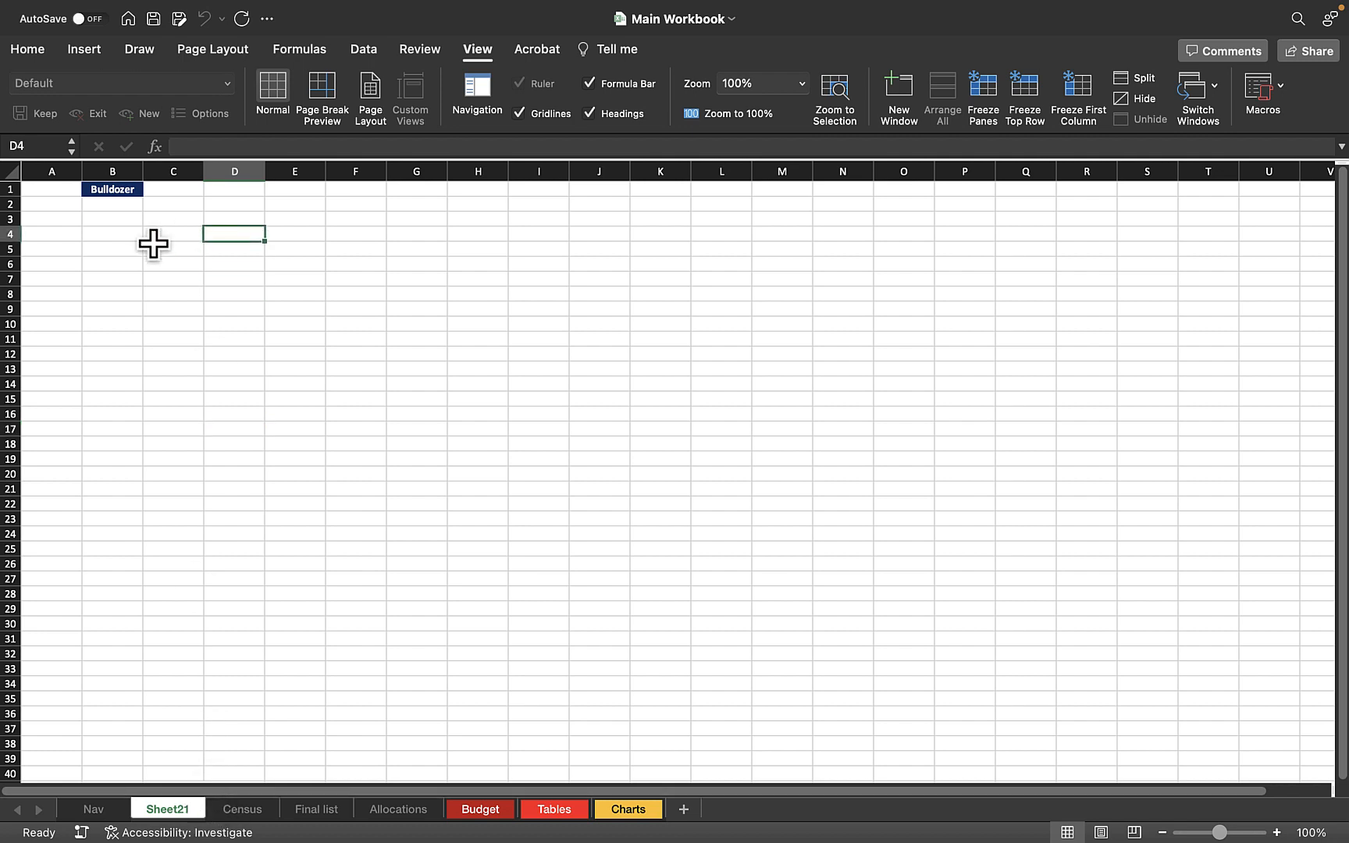
left_click(136, 244)
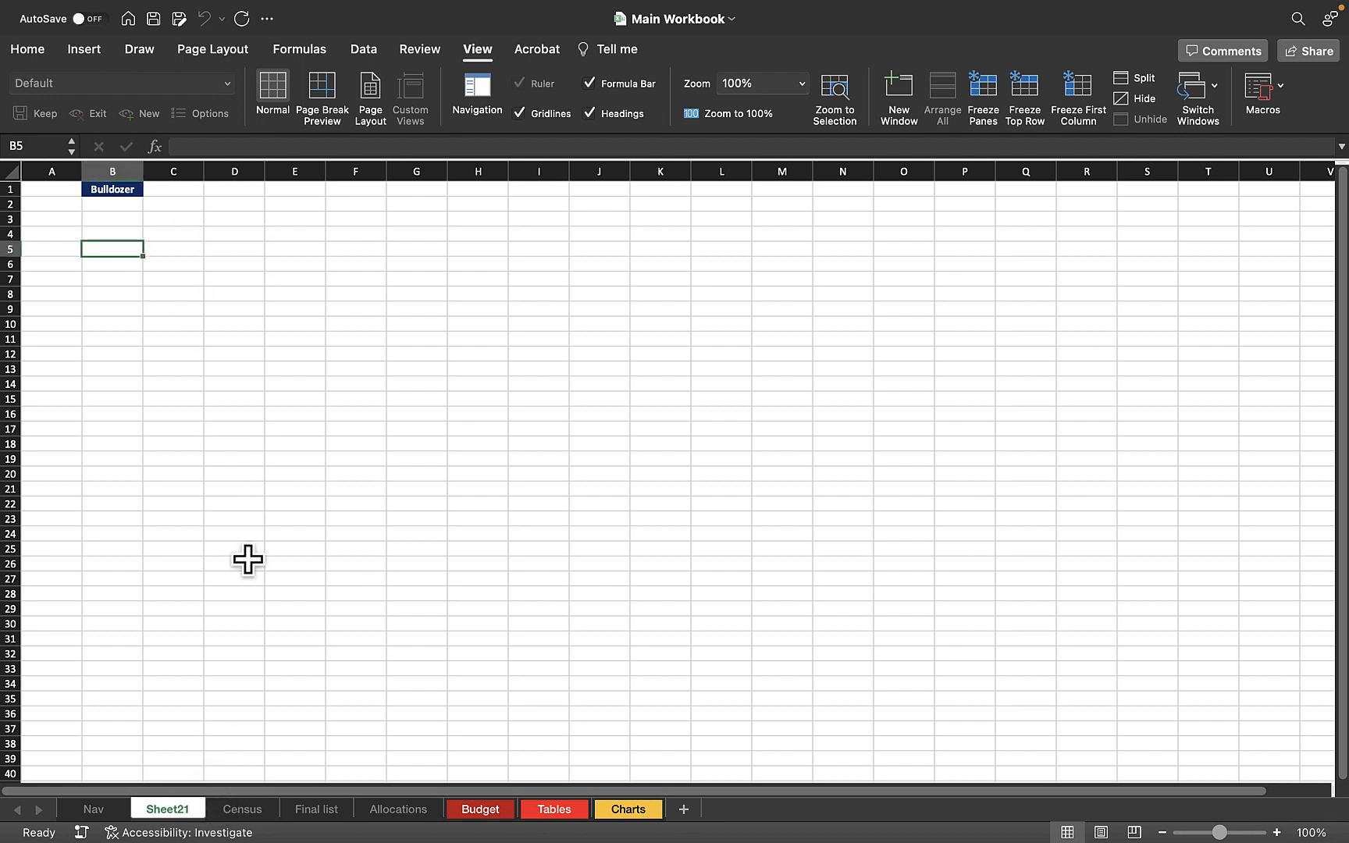
Permanently delete Sheet21, the sheet holding the Bulldozer cell.
right_click(180, 807)
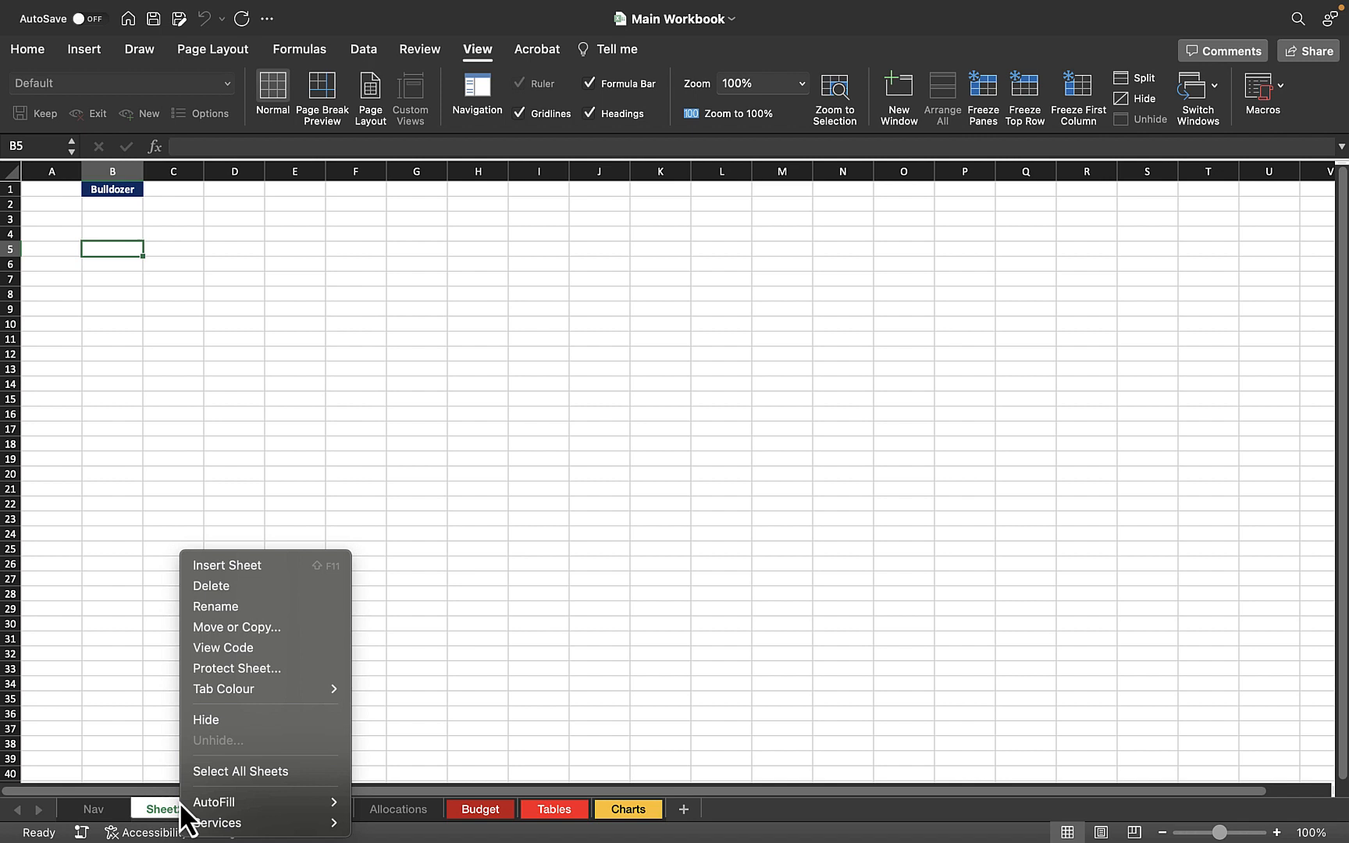
left_click(240, 589)
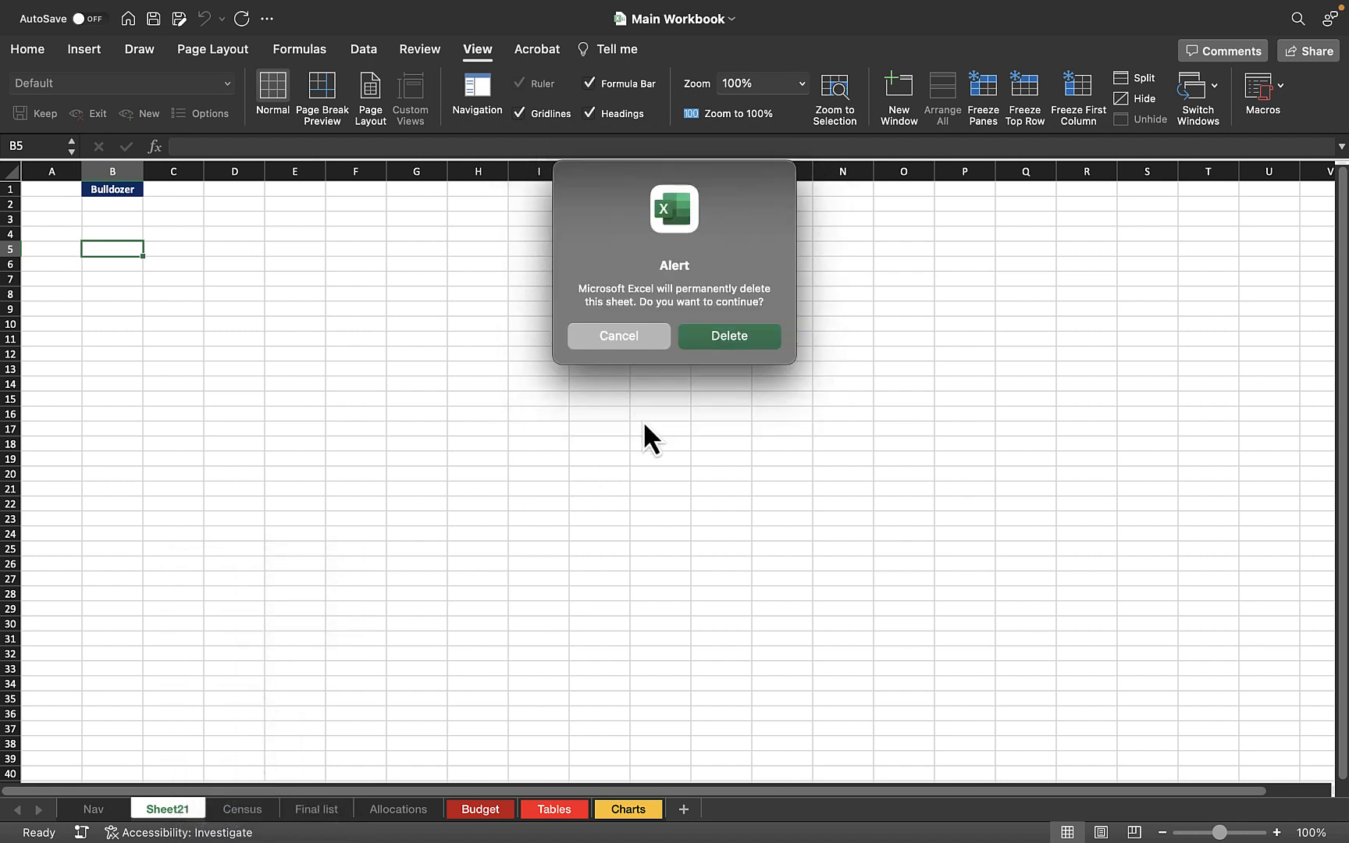
left_click(718, 335)
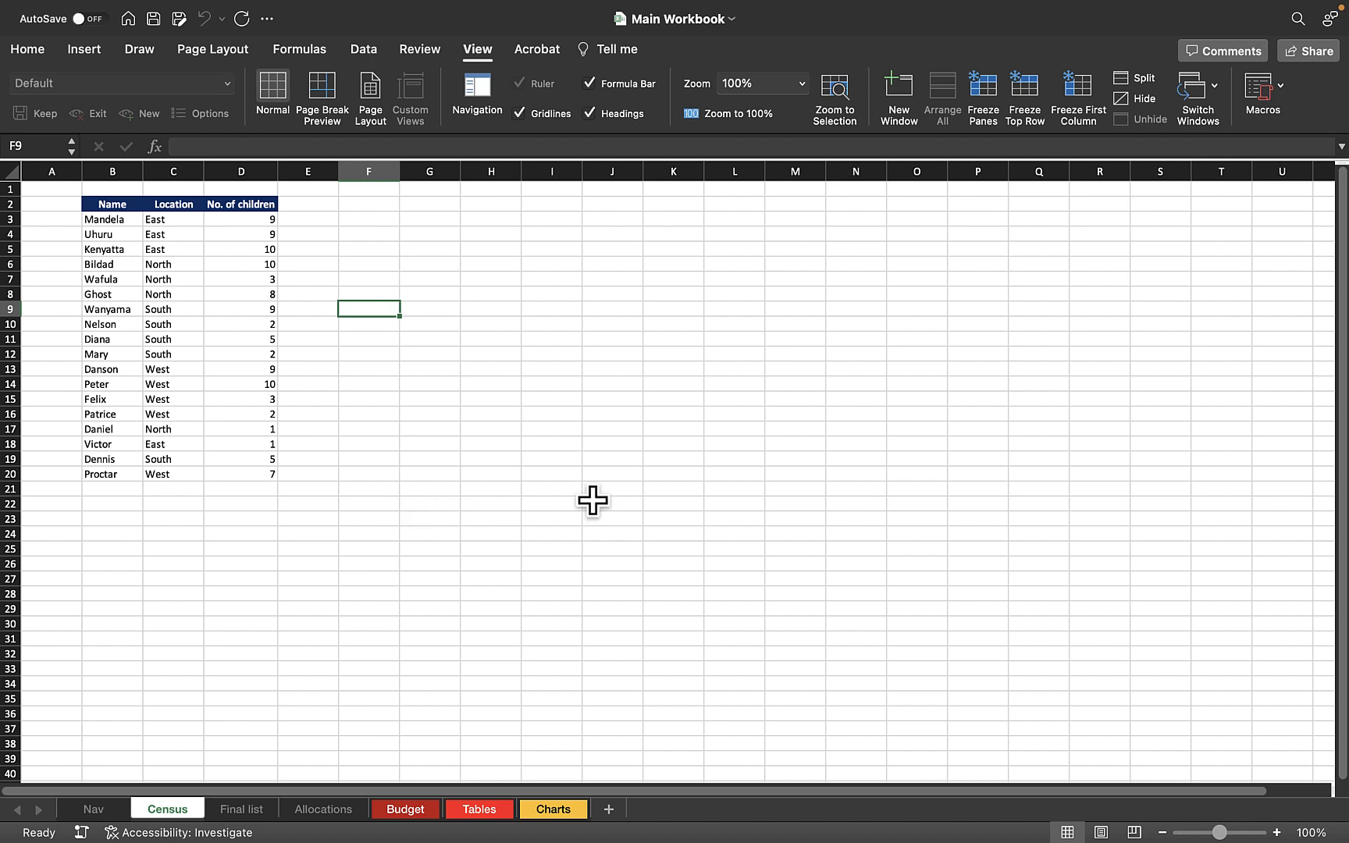
Open the Visual Basic editor for the workbook from the Census sheet.
left_click(1263, 105)
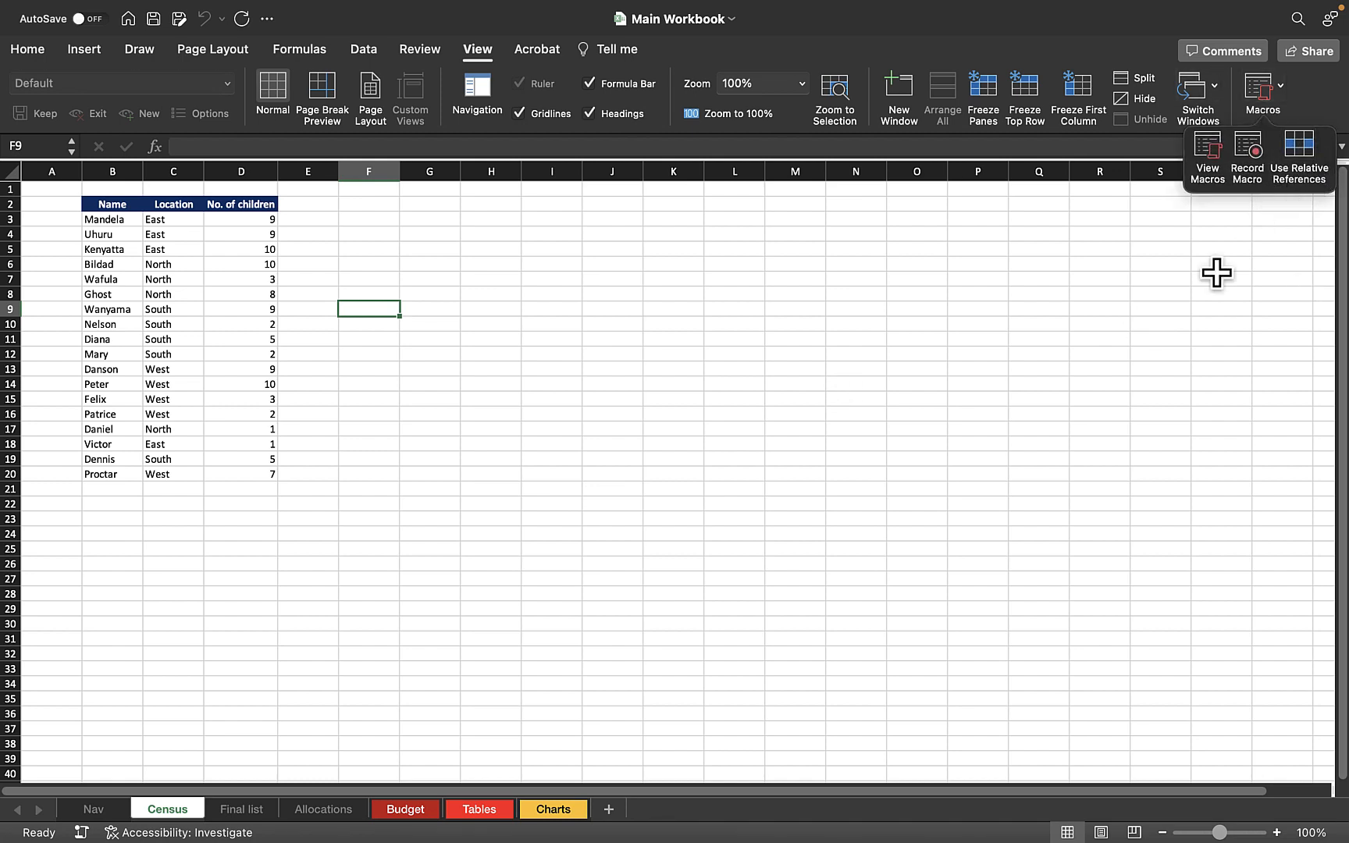
left_click(392, 317)
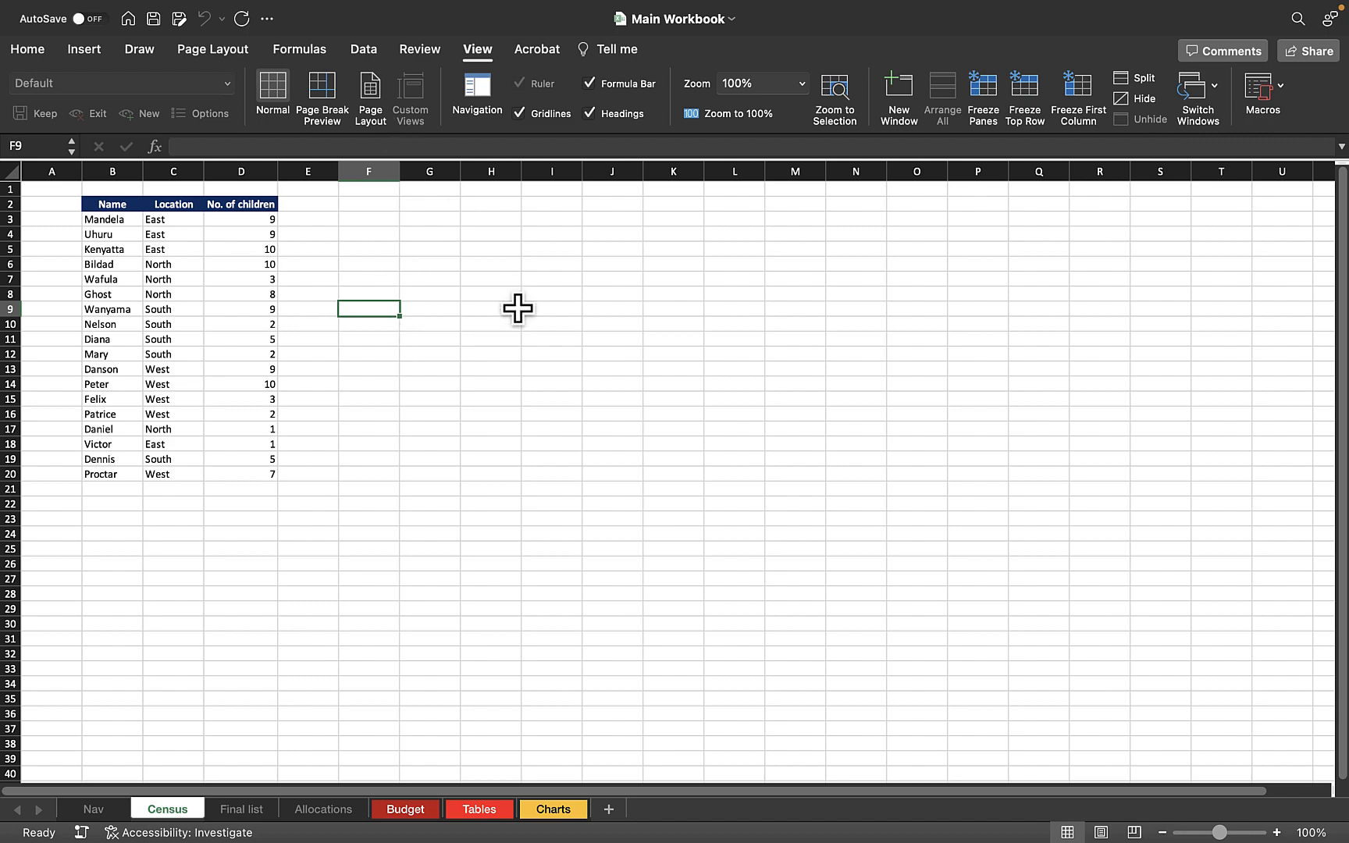
key("alt+F11")
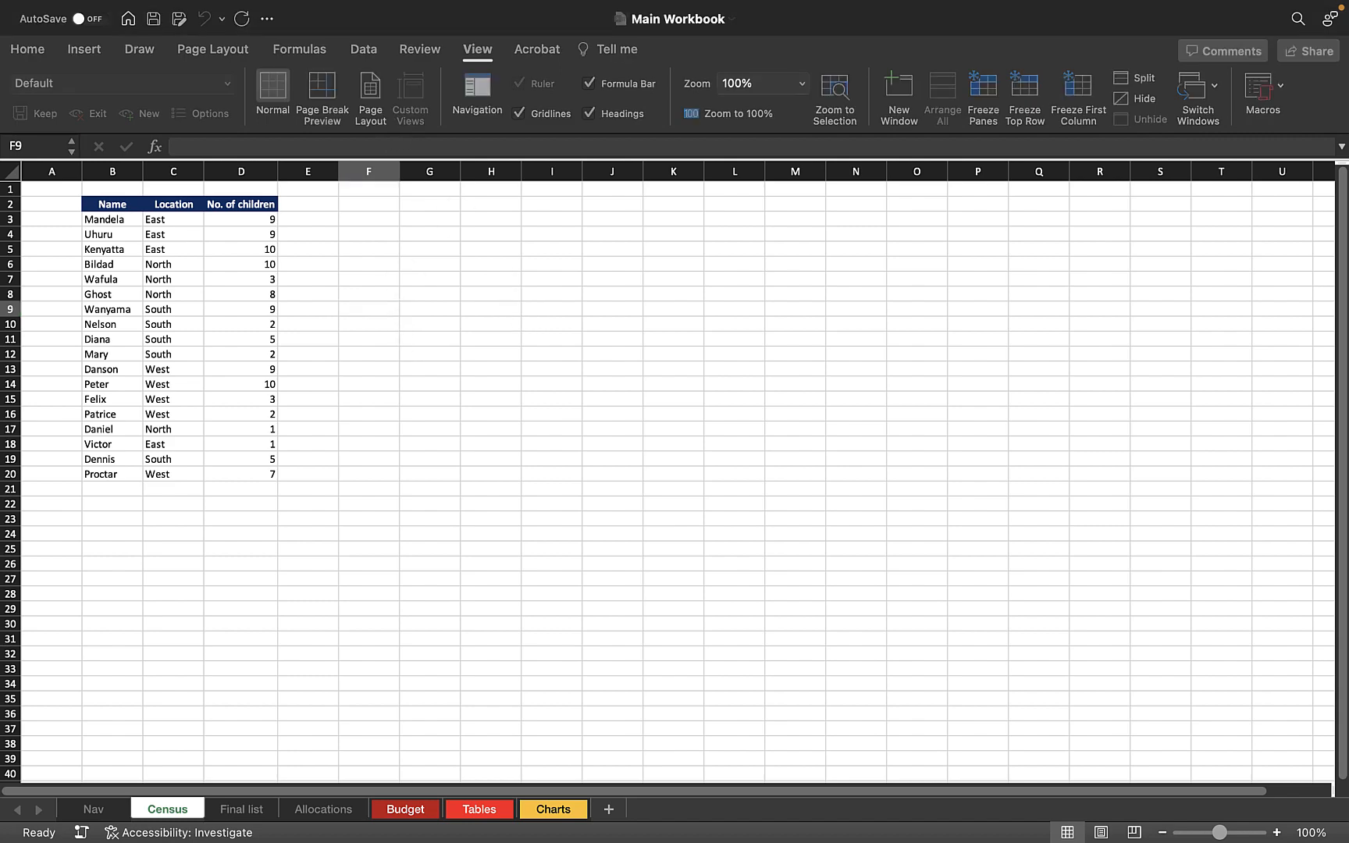